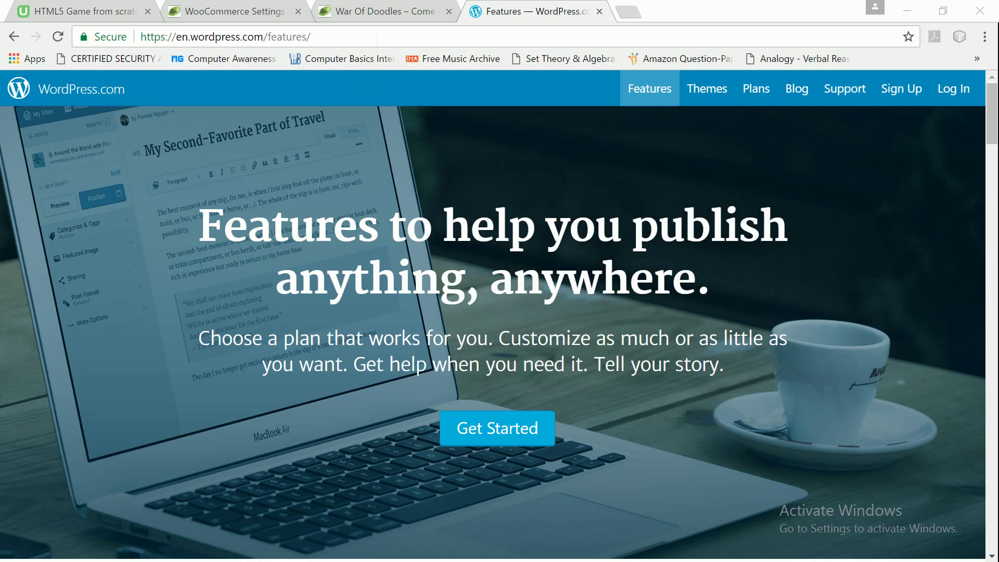
Step: Go to the War Of Doodles site and add one 2 Players In Team registration to the basket
left_click(372, 11)
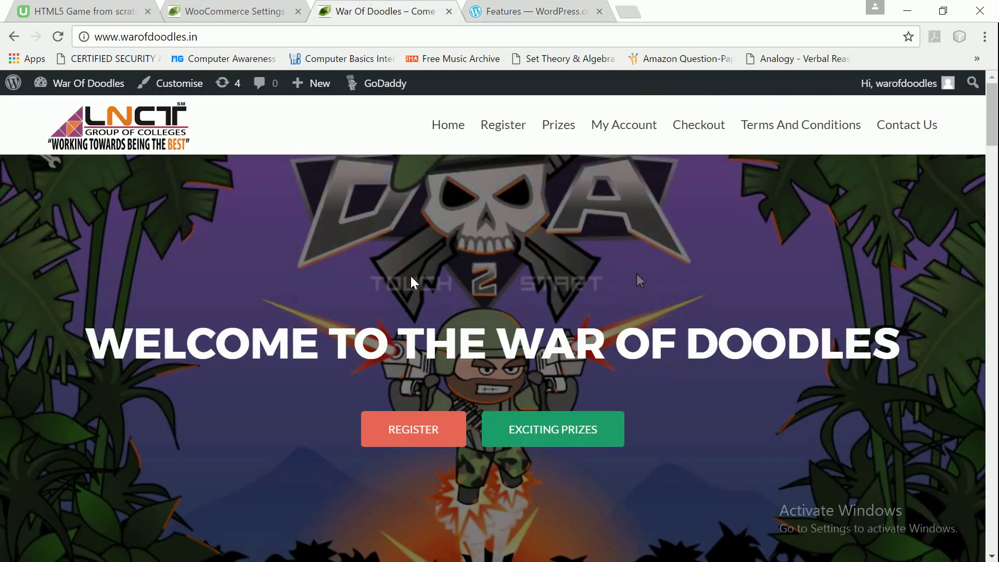
scroll(413, 285, "down", 3)
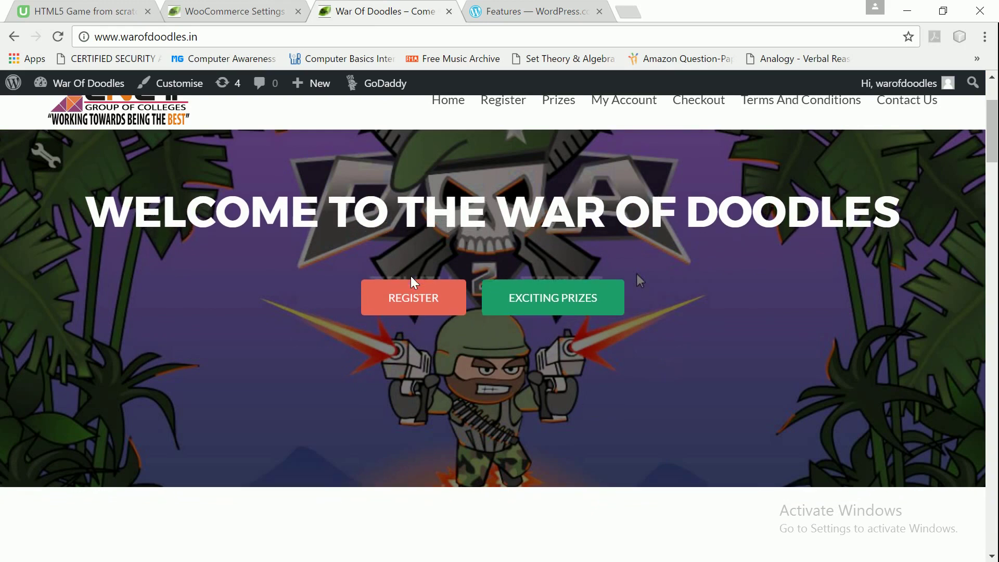
left_click(417, 289)
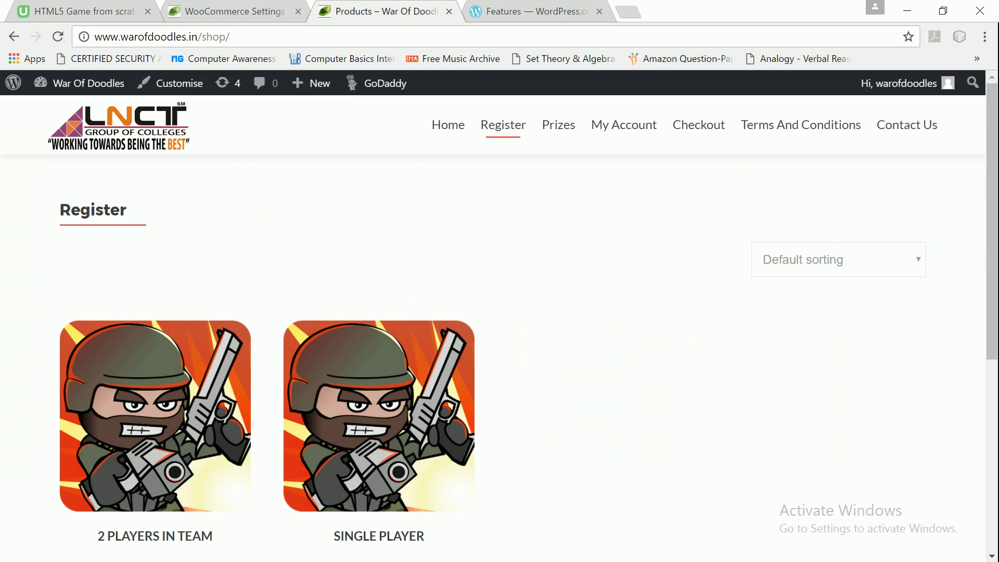
left_click(188, 370)
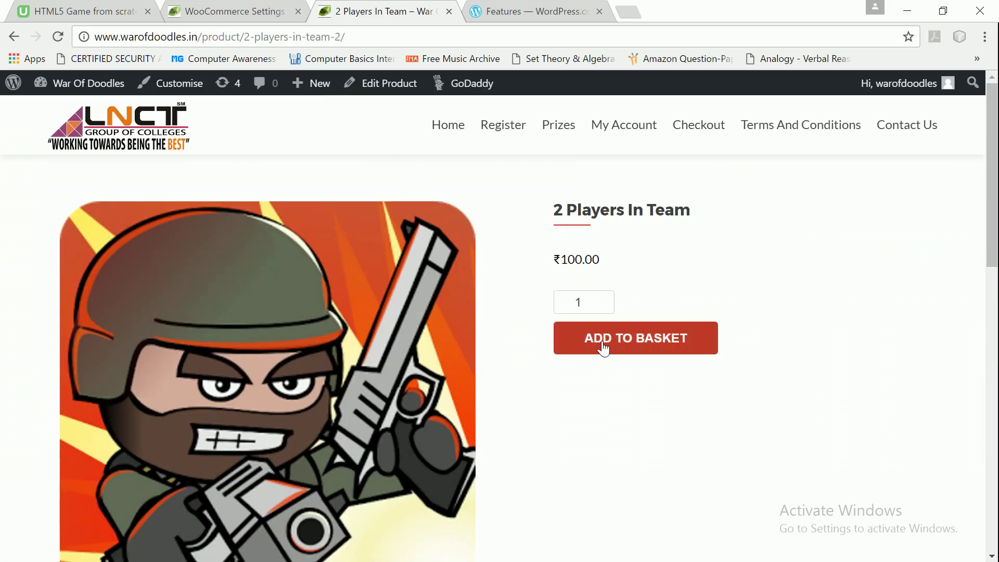
left_click(604, 348)
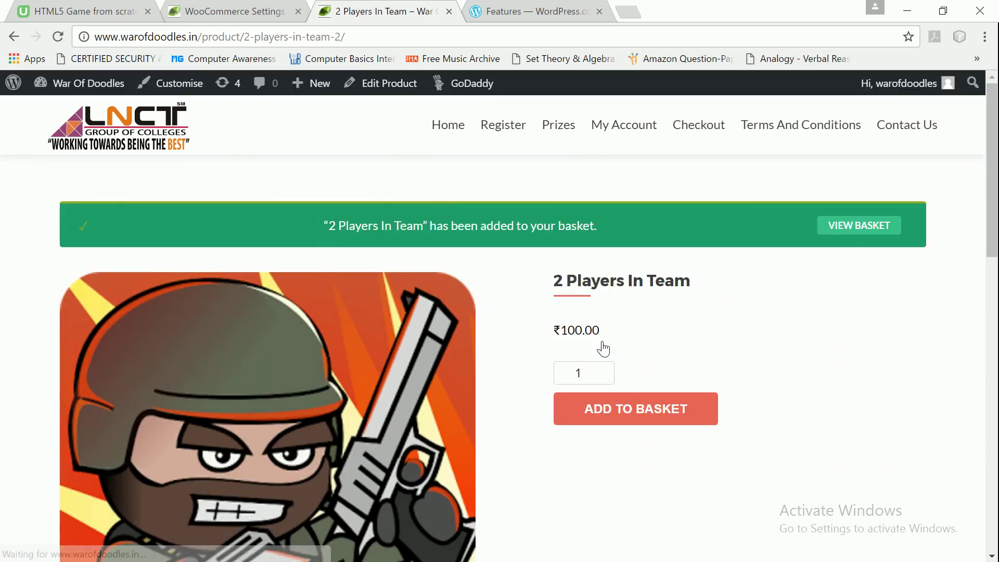
Step: Open the checkout page and examine the billing fields, order summary, shipping charge and payment options
left_click(700, 133)
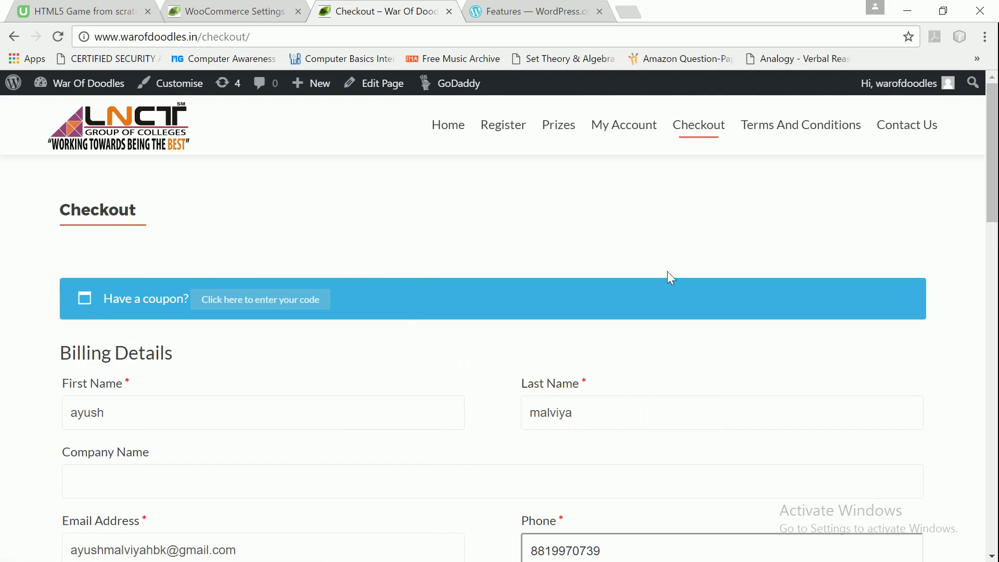
scroll(629, 381, "down", 4)
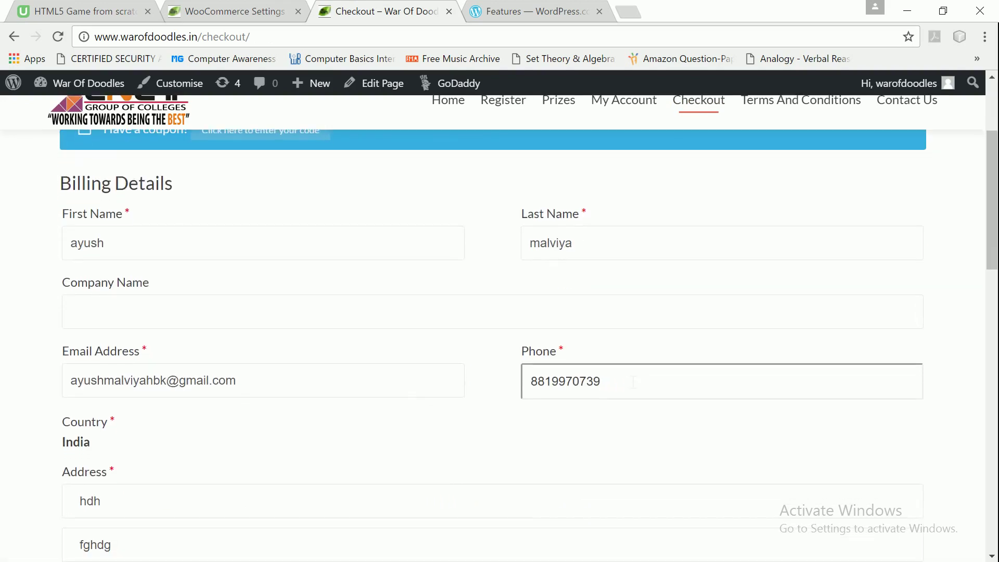
scroll(634, 381, "down", 5)
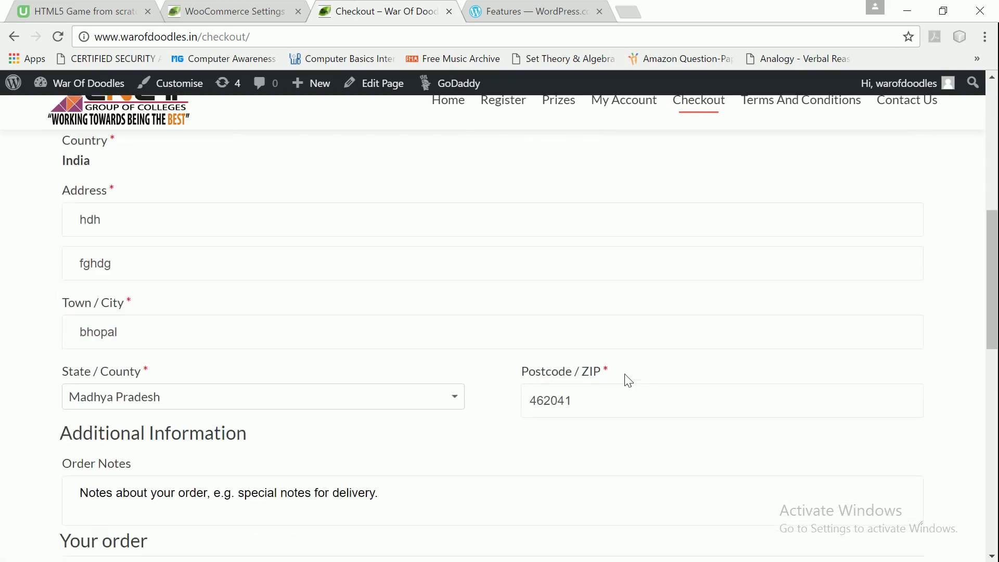
scroll(634, 383, "down", 5)
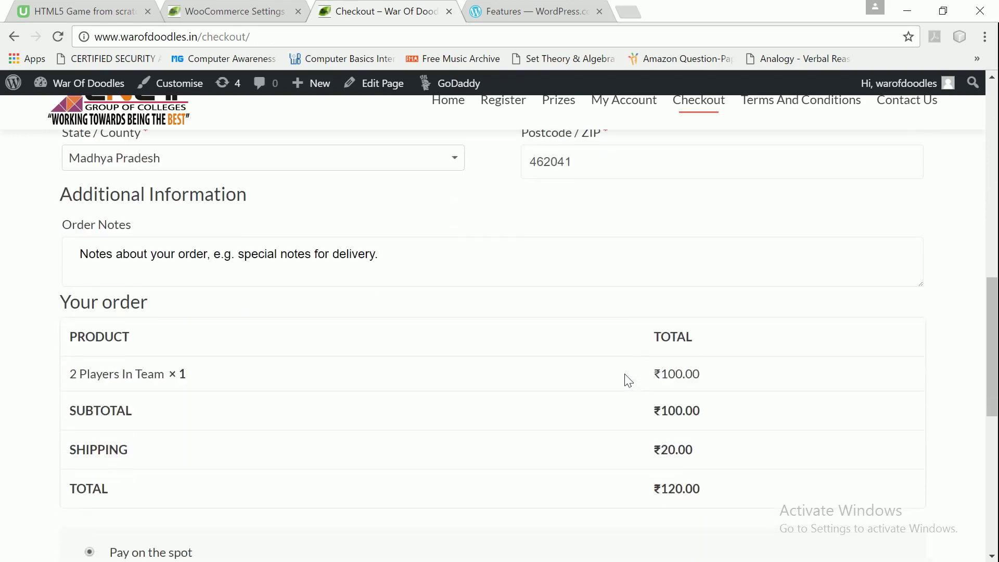
scroll(625, 374, "down", 2)
scroll(625, 374, "up", 1)
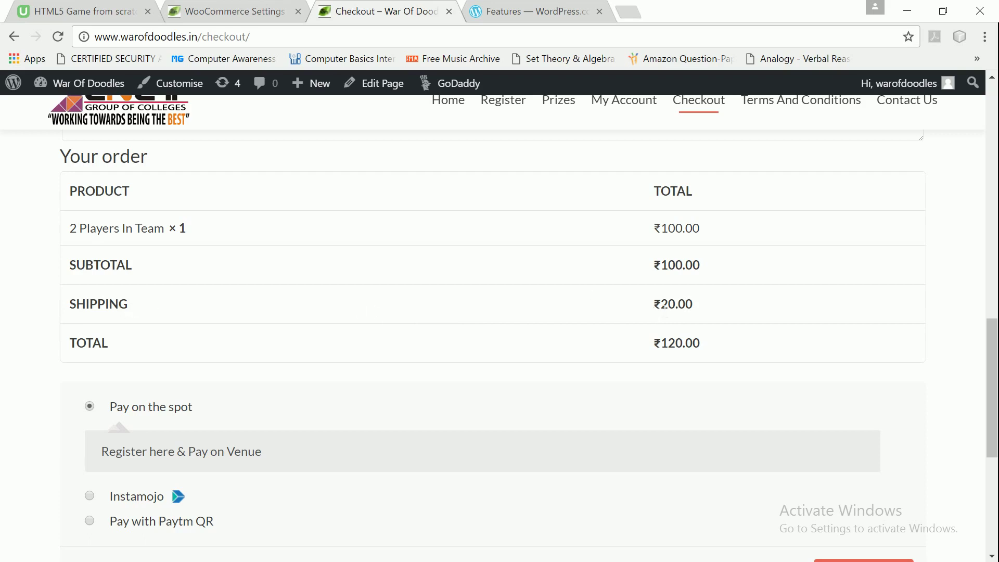
left_click_drag(652, 306, 714, 309)
left_click(721, 309)
scroll(409, 214, "up", 12)
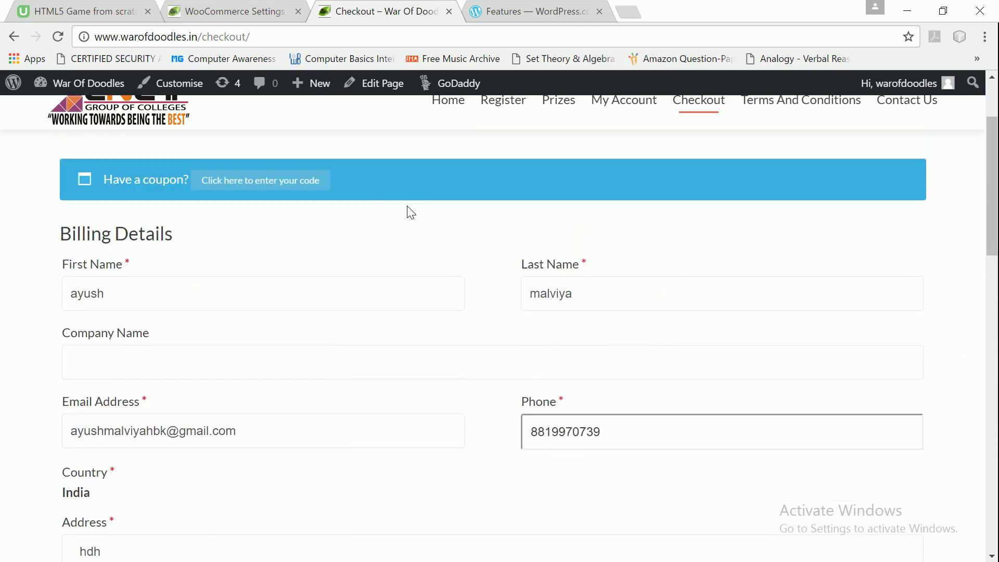
Step: Clear the site's cache and return to the Register product page
scroll(411, 213, "up", 2)
mouse_move(458, 83)
left_click(513, 131)
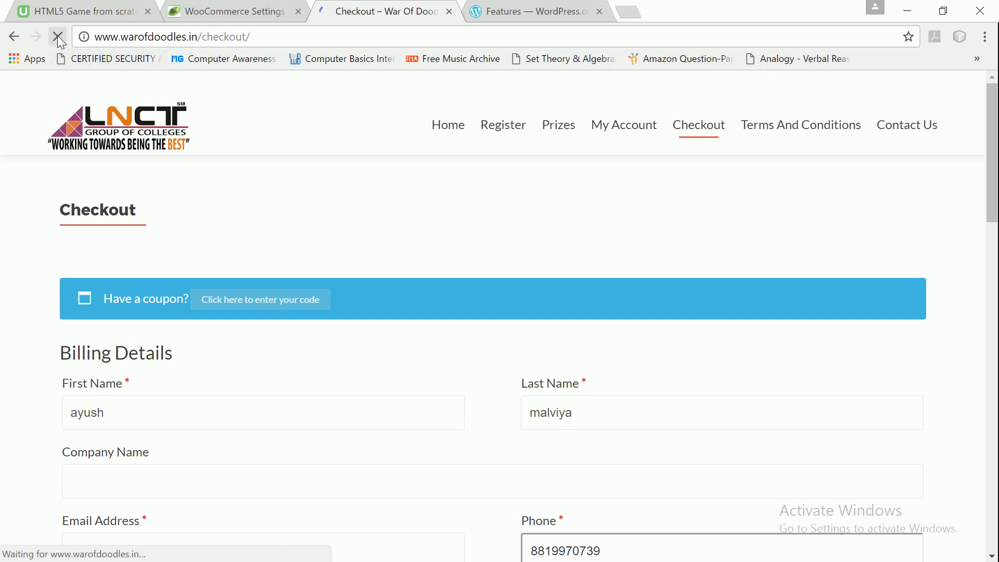
left_click(512, 133)
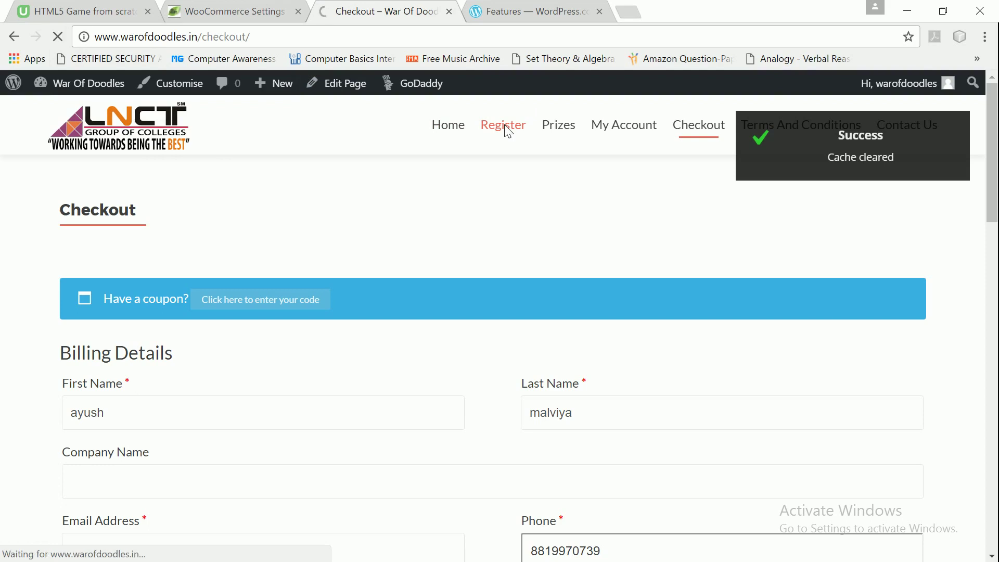
Step: Add two Single Player registrations and one more 2 Players In Team registration to the basket
scroll(509, 228, "down", 5)
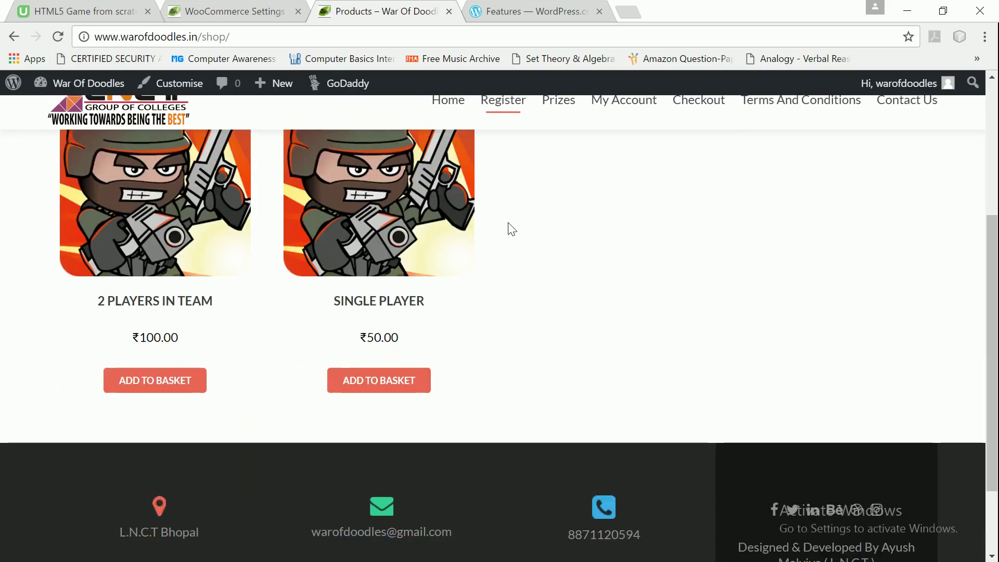
left_click(369, 326)
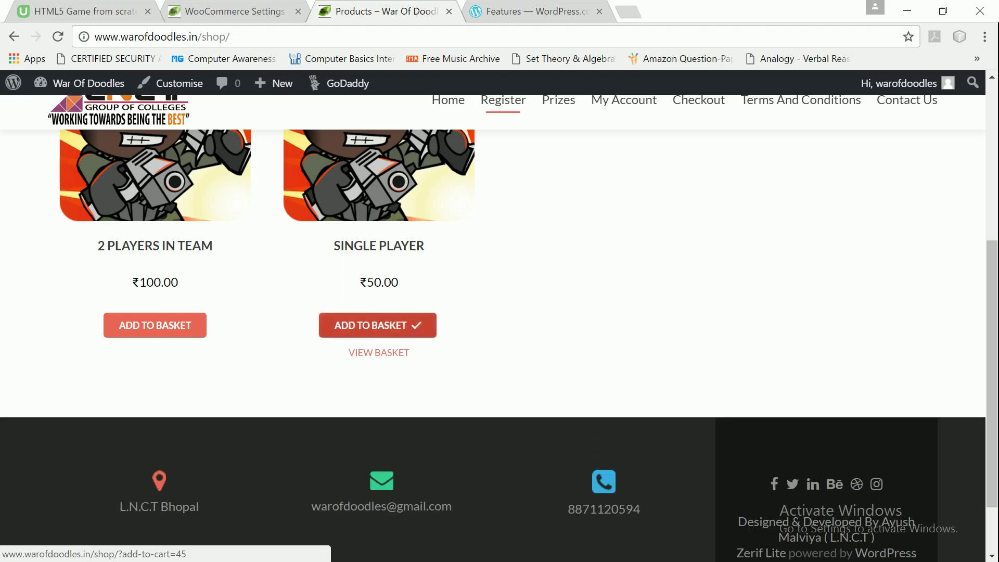
left_click(168, 332)
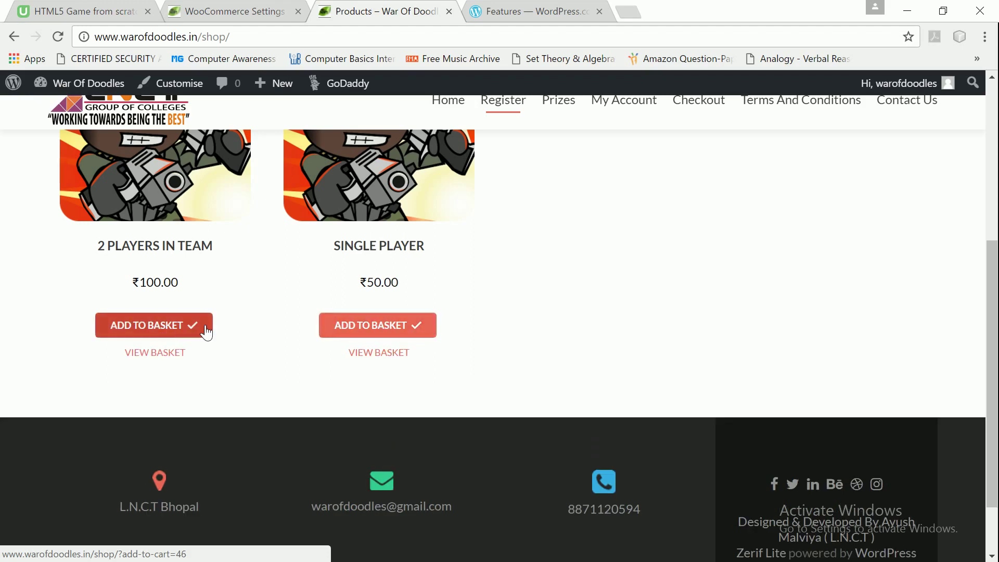
left_click(357, 327)
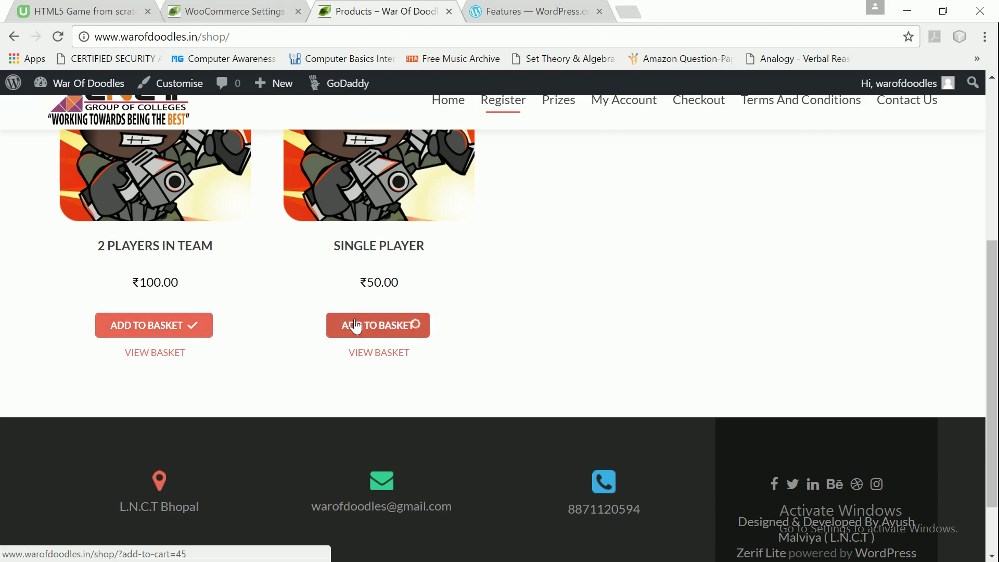
Step: Return to the checkout page and check the updated order's quantities, subtotal, shipping and total
scroll(597, 281, "up", 1)
scroll(597, 281, "up", 5)
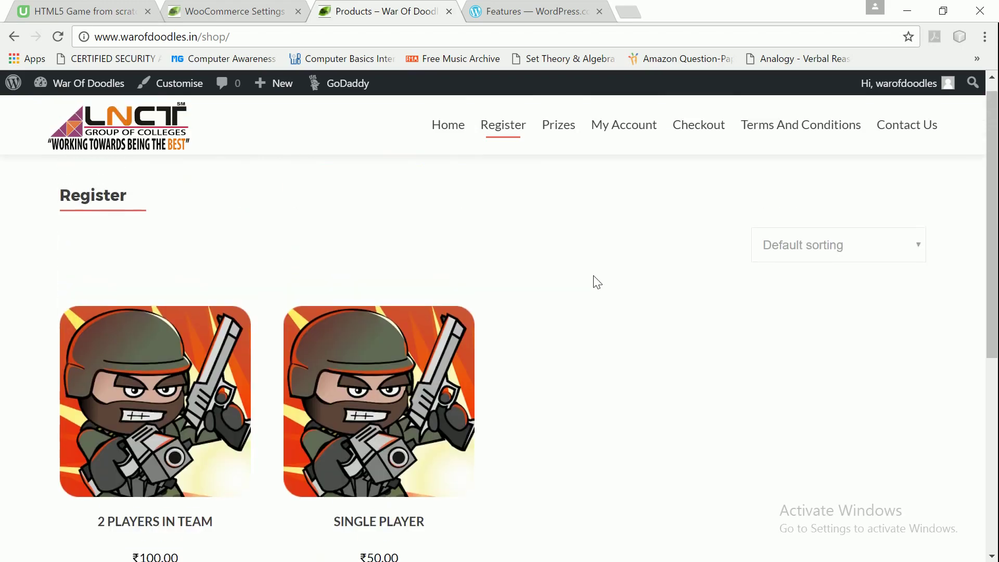
left_click(696, 126)
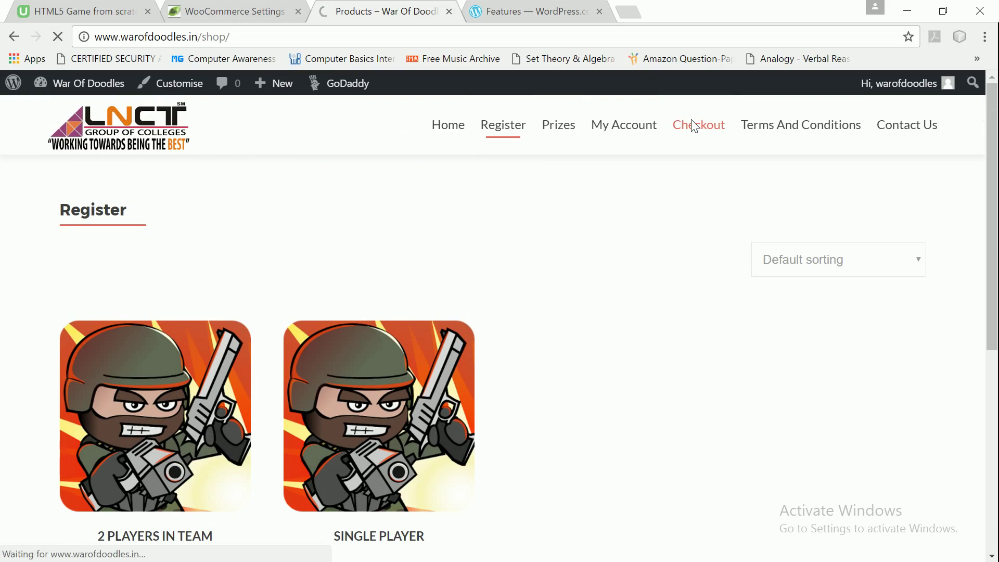
scroll(573, 250, "down", 15)
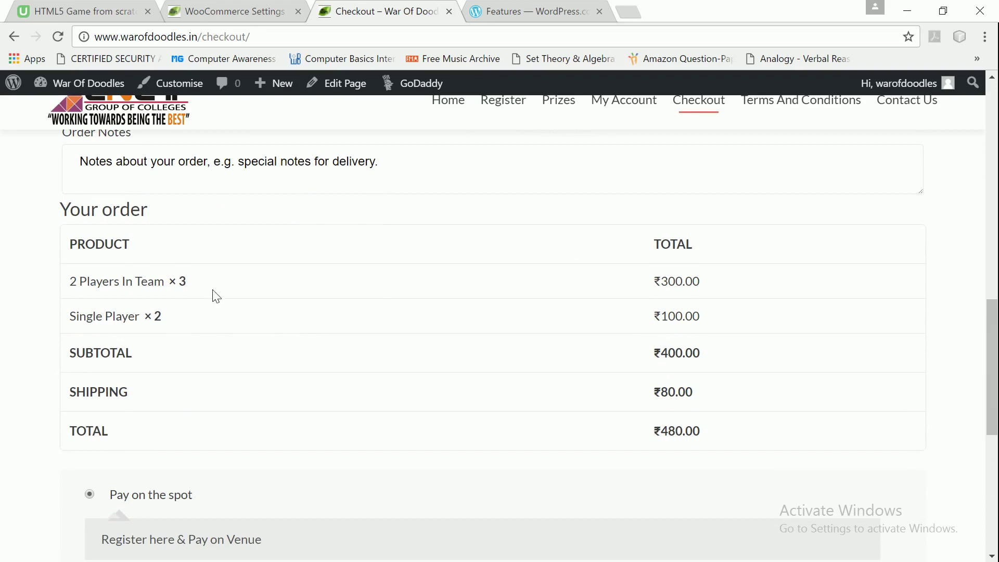
scroll(602, 327, "down", 1)
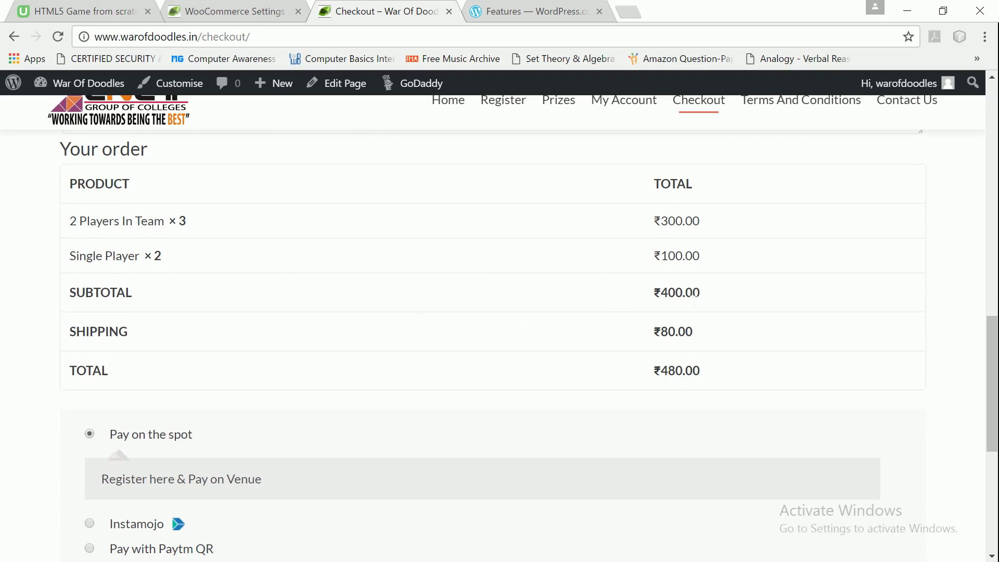
left_click_drag(706, 296, 671, 295)
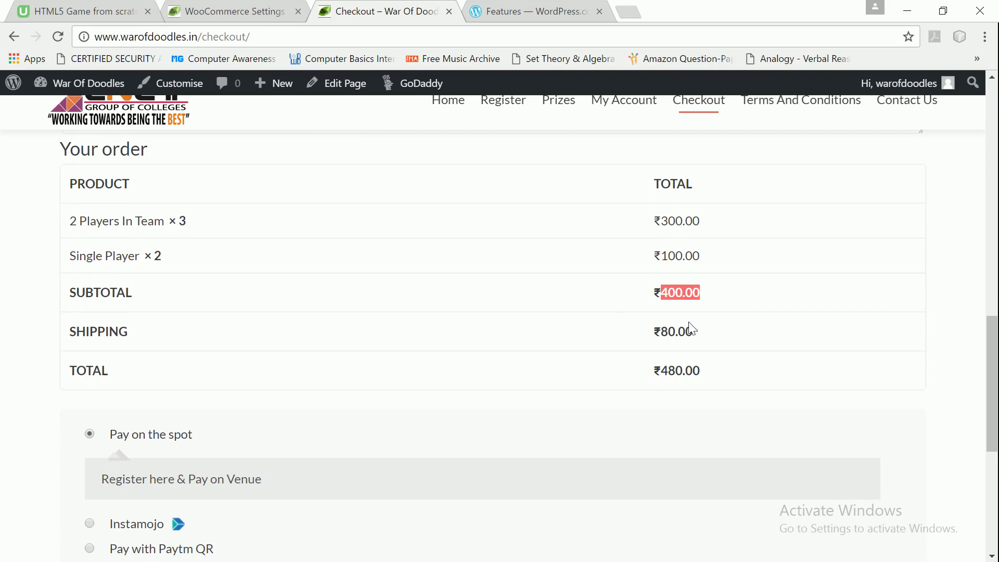
left_click_drag(698, 332, 670, 332)
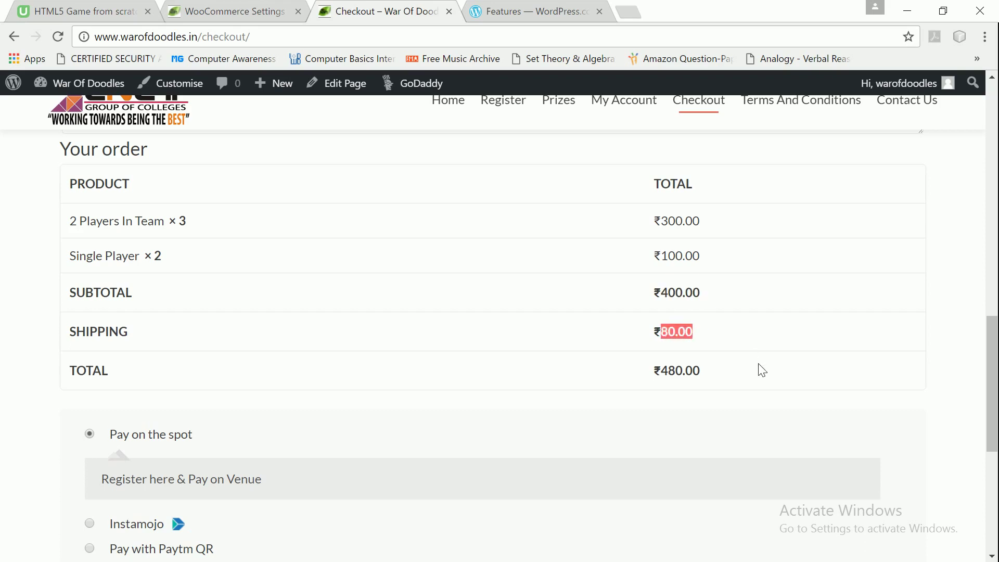
scroll(763, 371, "down", 1)
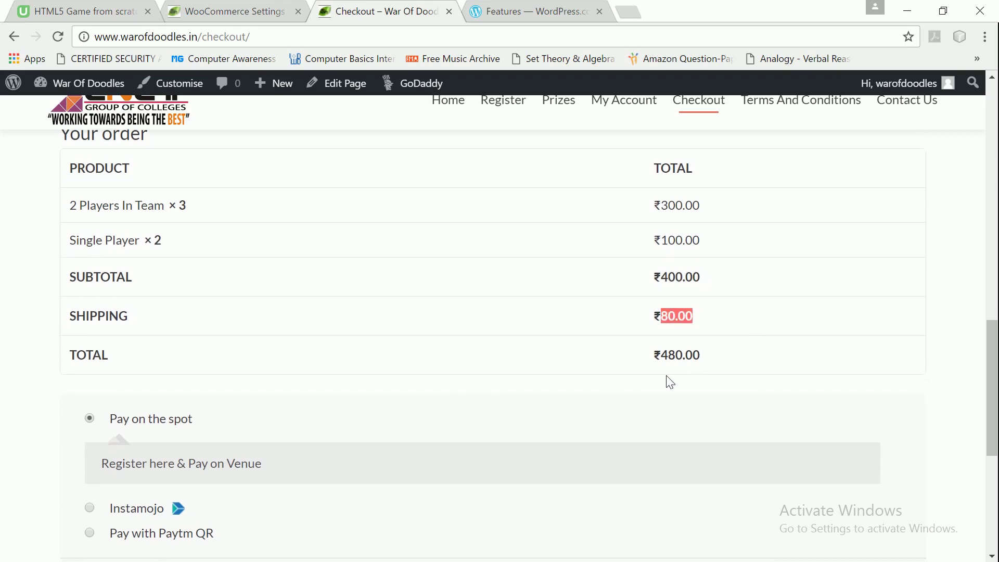
left_click(750, 371)
Step: Choose Instamojo as the payment method and look back over the order and billing details
scroll(495, 361, "down", 3)
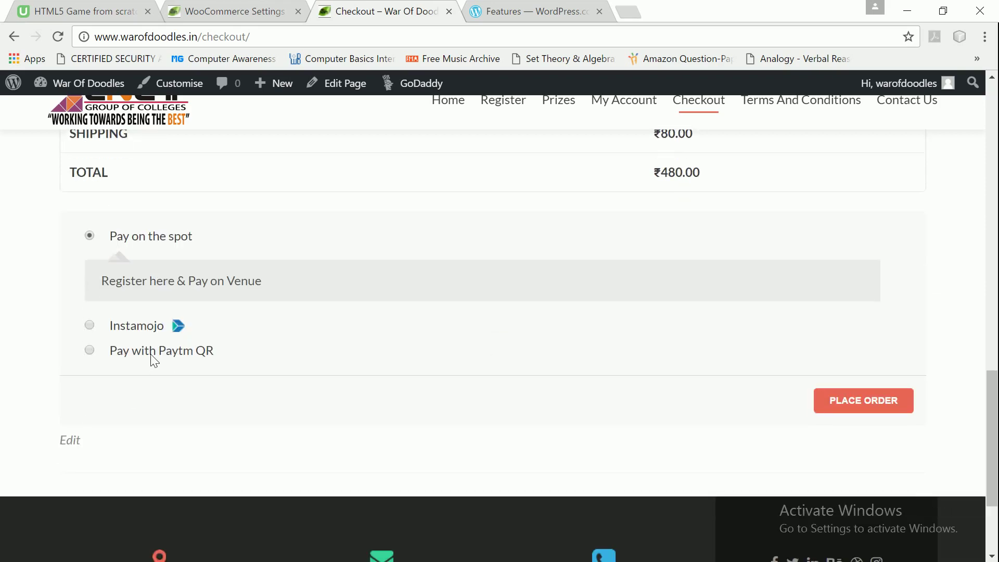
left_click(90, 322)
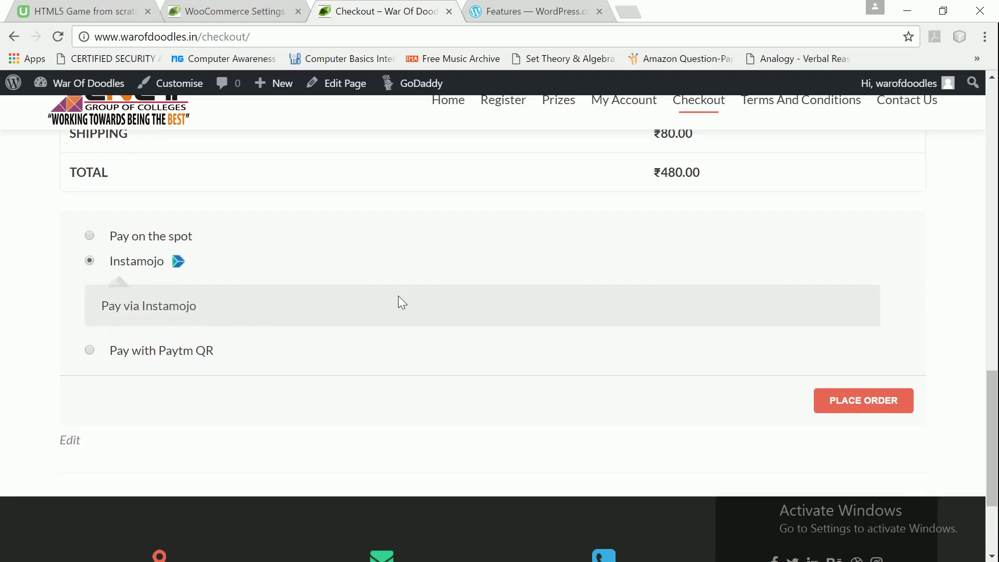
scroll(402, 302, "up", 1)
scroll(402, 303, "up", 6)
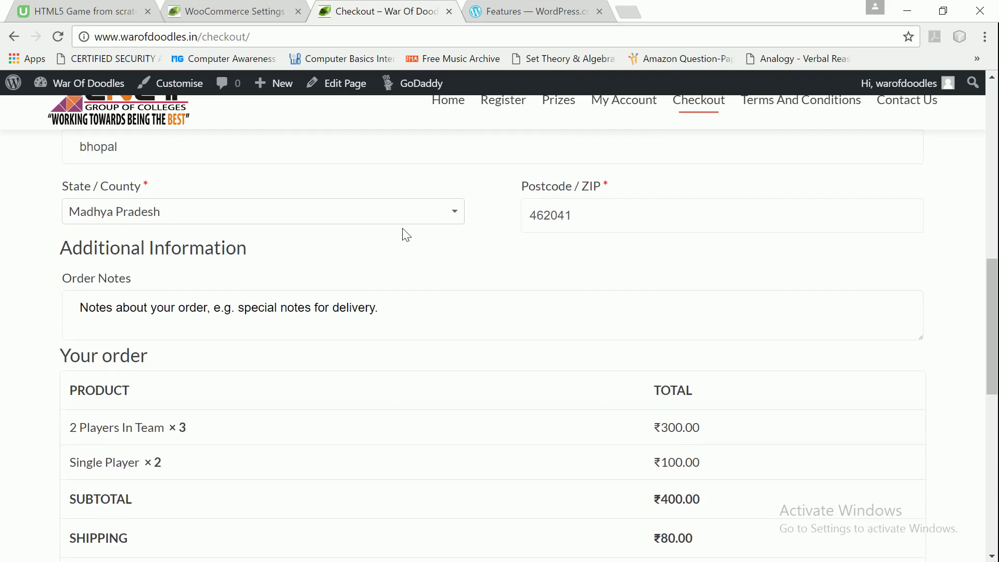
scroll(404, 234, "up", 4)
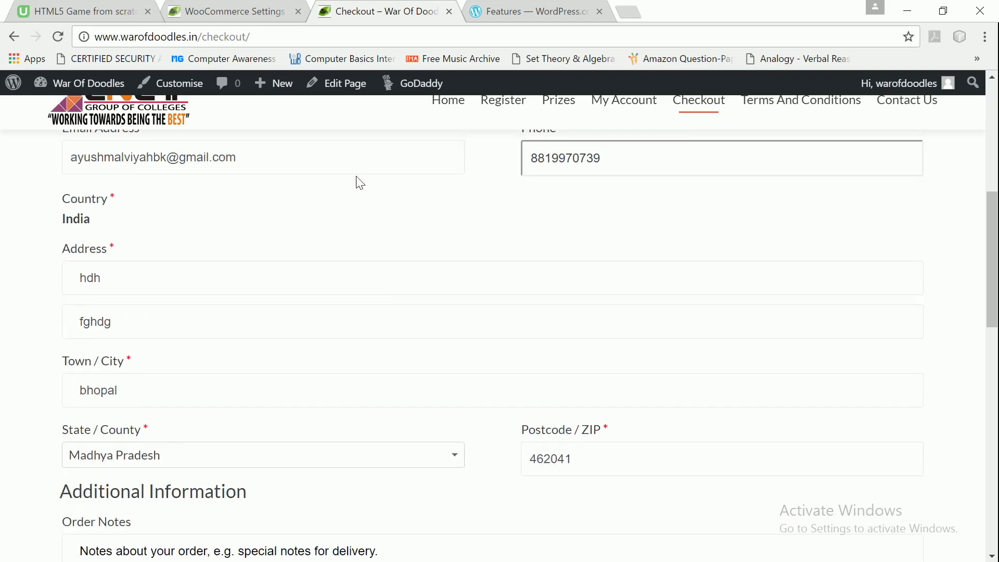
Step: Switch to the WordPress admin site and log back in to its dashboard with the prefilled credentials
left_click(229, 13)
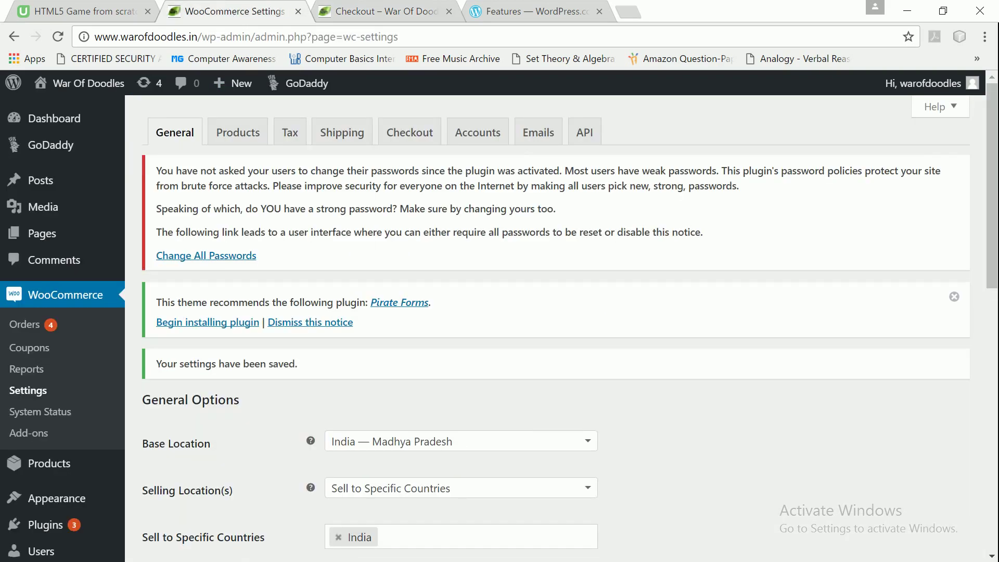
left_click(62, 120)
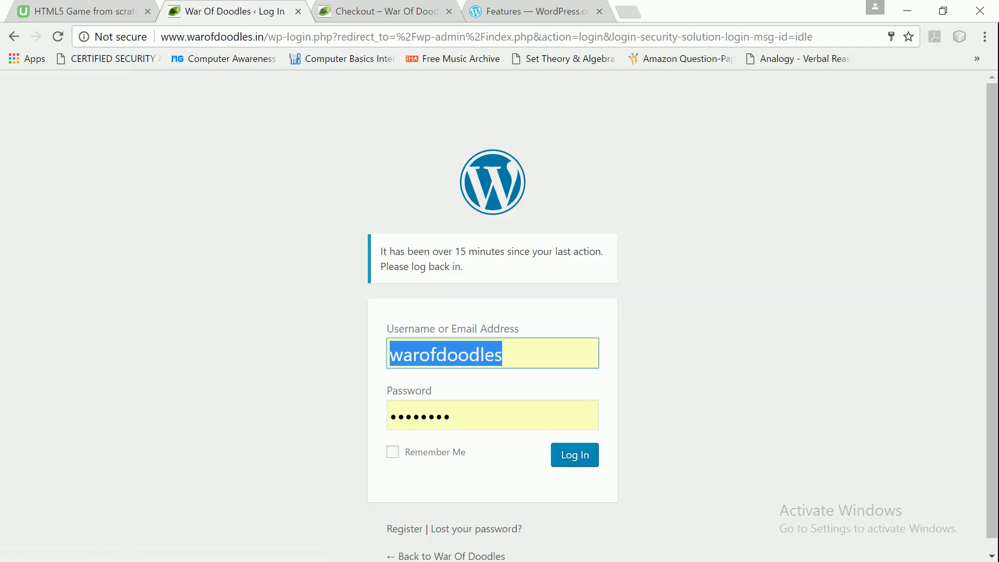
left_click(579, 460)
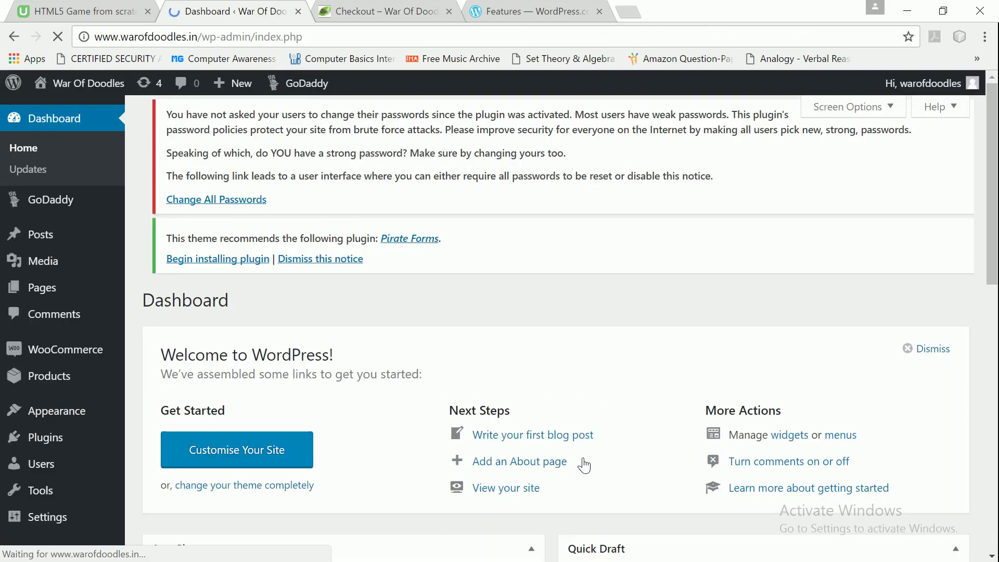
Step: Look over the dashboard's welcome and summary sections, then open the WooCommerce settings
scroll(564, 403, "down", 2)
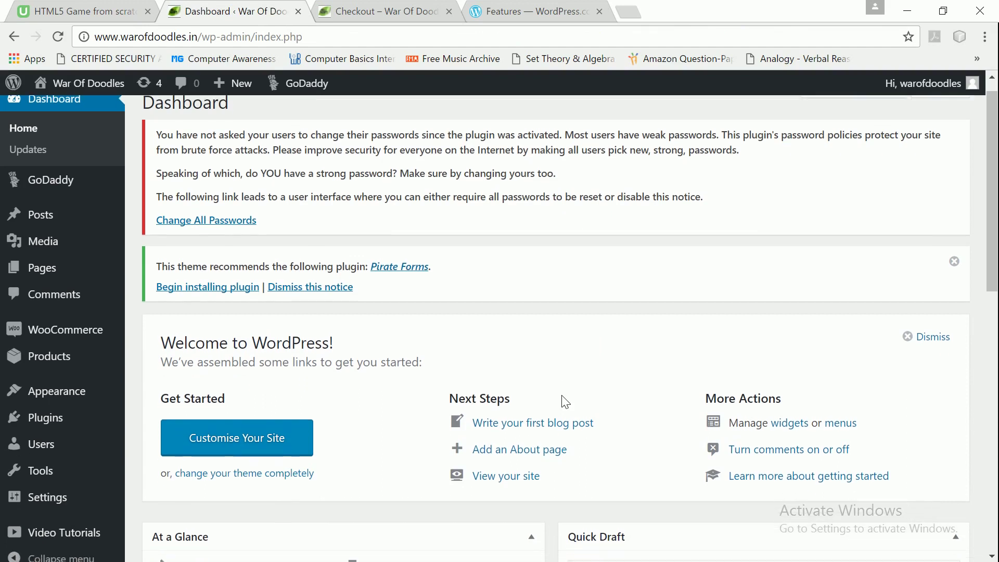
scroll(565, 403, "down", 2)
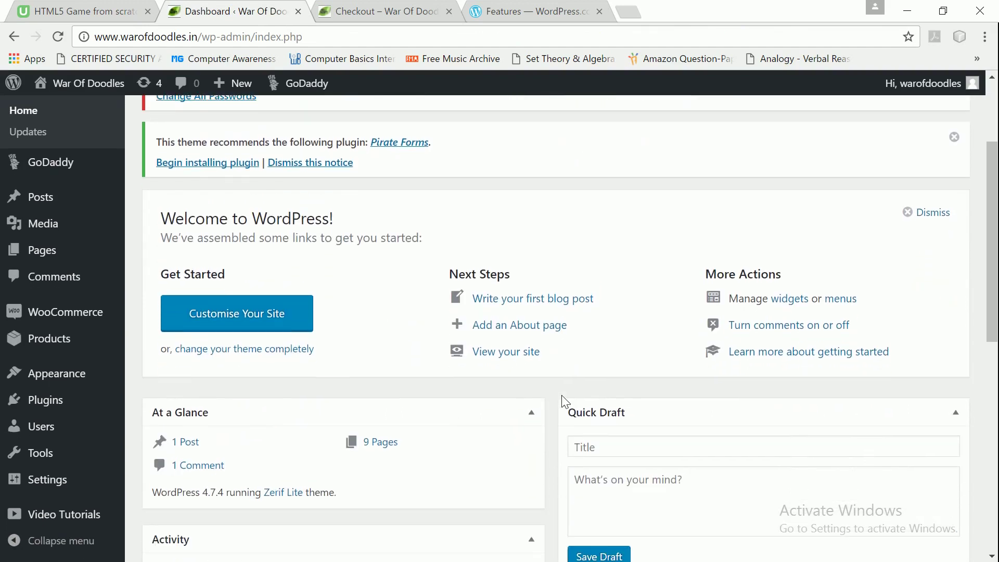
scroll(570, 404, "up", 2)
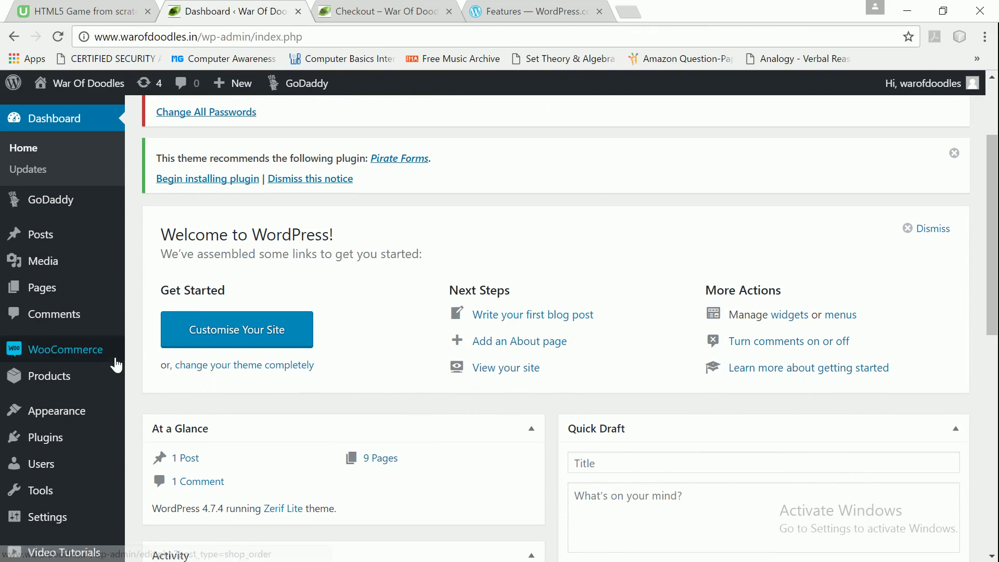
mouse_move(104, 357)
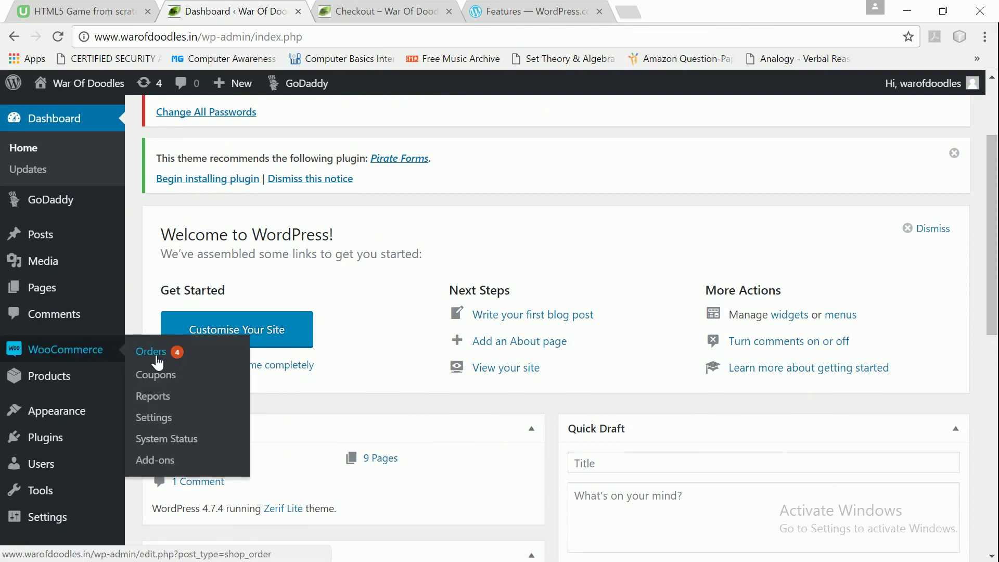
left_click(155, 418)
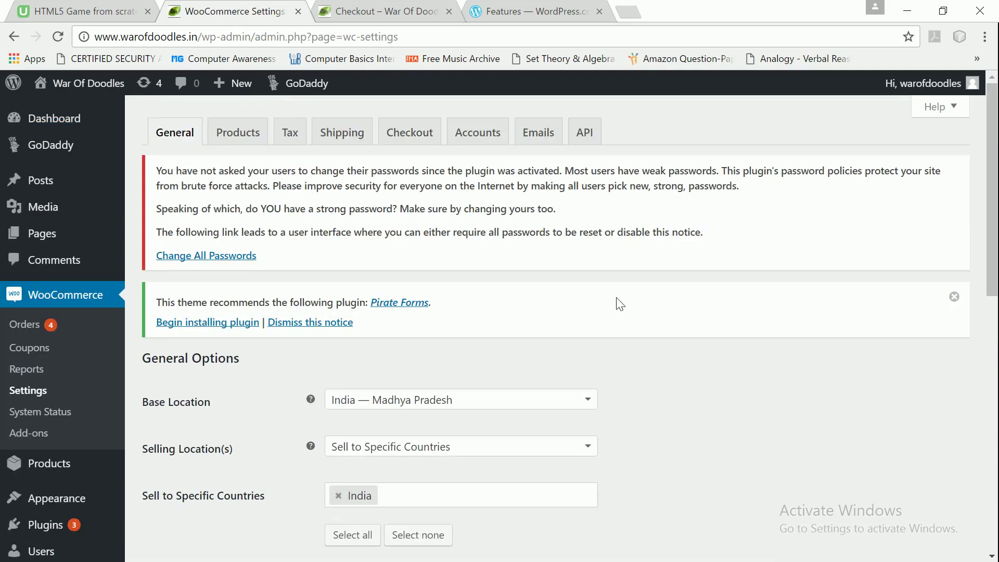
Step: Disable taxes and tax calculations in the General options and save the settings
scroll(620, 303, "down", 3)
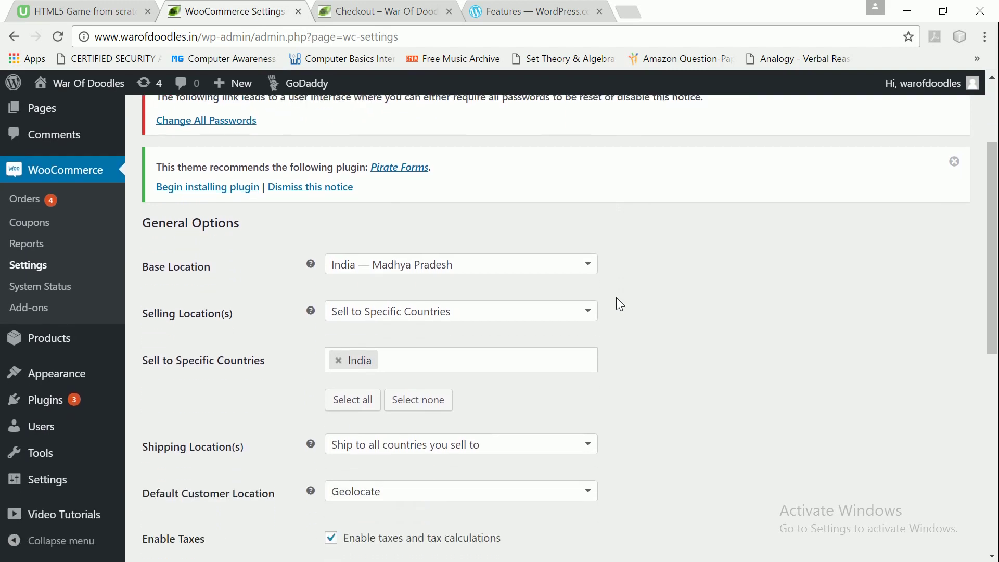
scroll(617, 299, "down", 2)
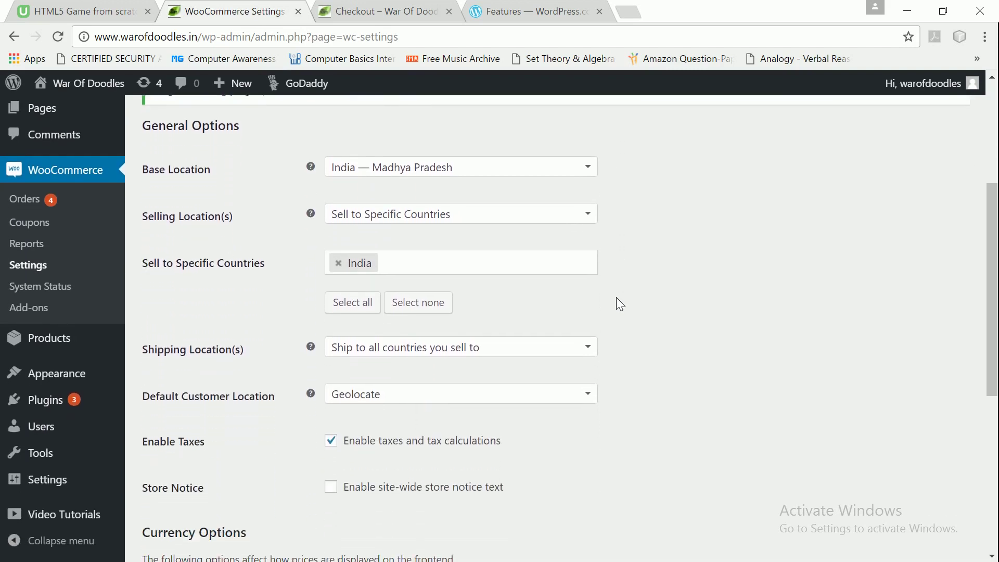
scroll(621, 305, "down", 3)
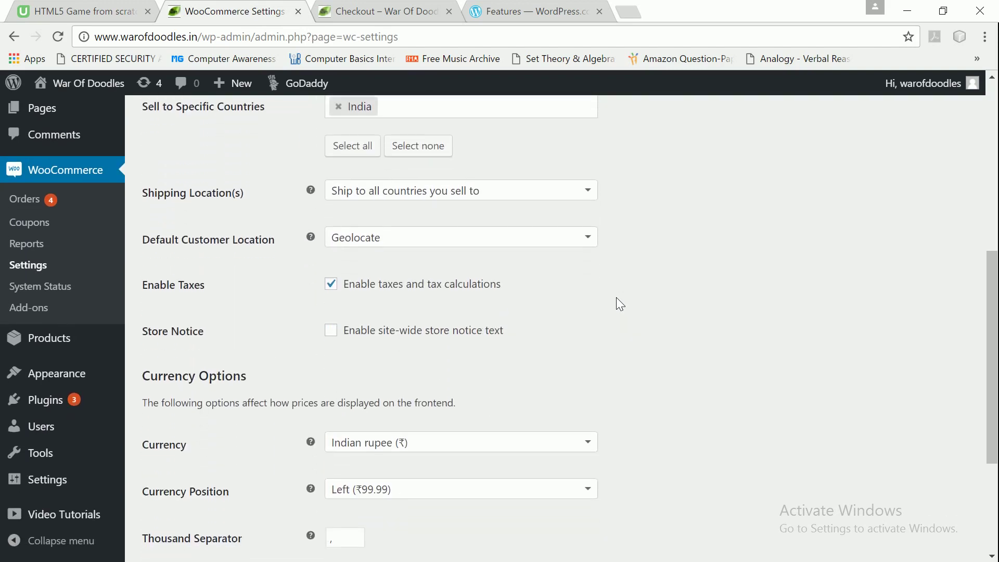
scroll(619, 304, "down", 1)
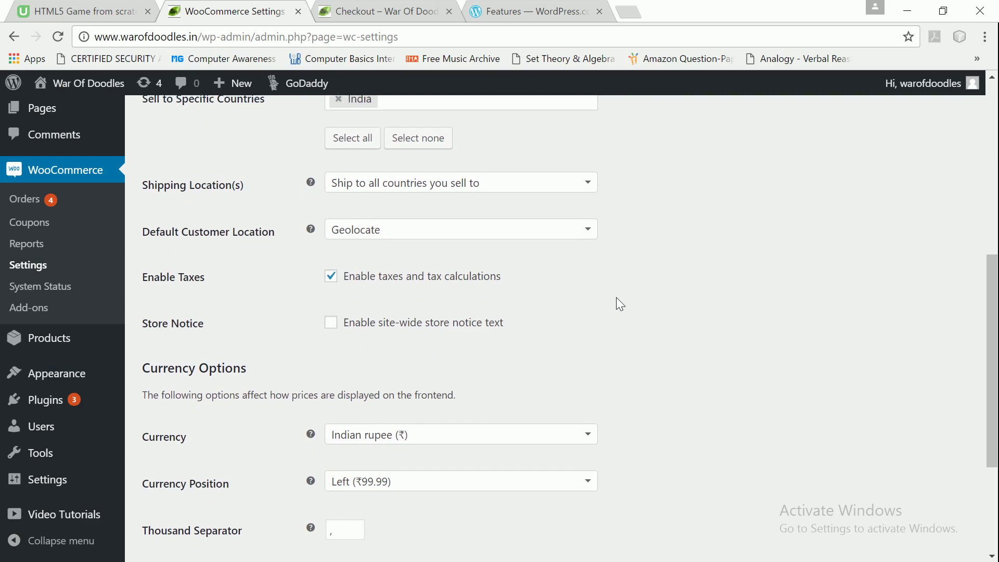
left_click(331, 269)
scroll(492, 290, "down", 2)
scroll(495, 292, "down", 2)
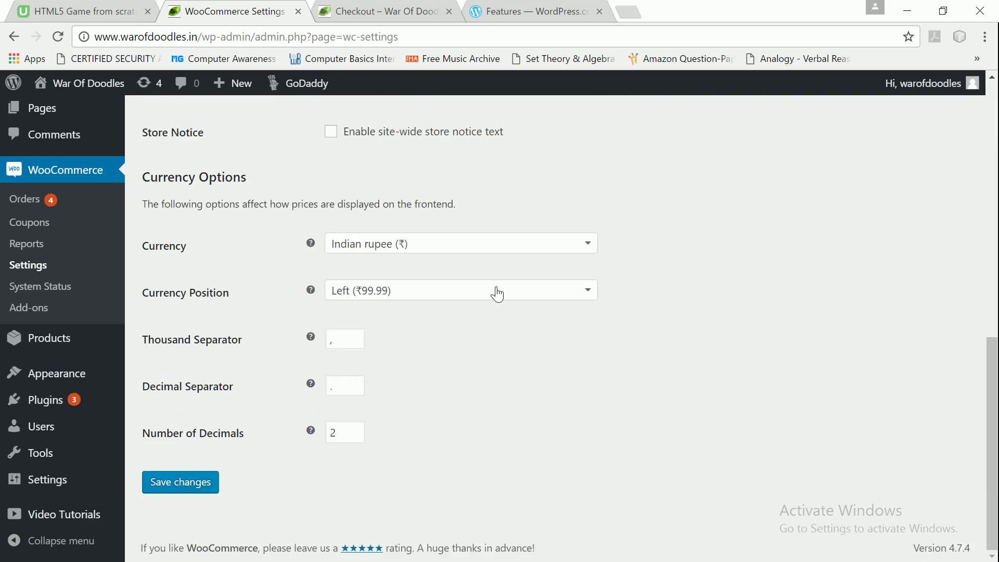
left_click(192, 483)
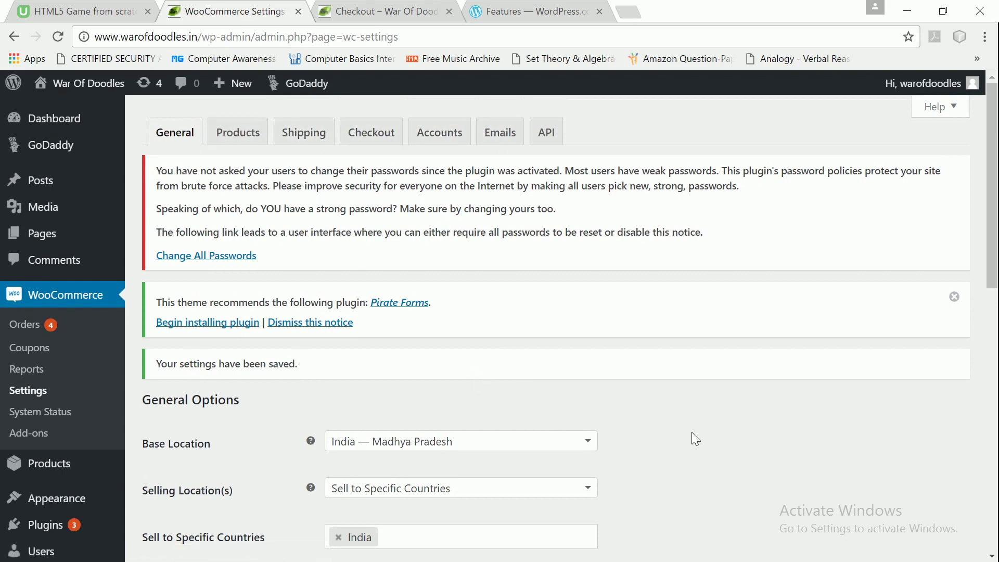
Step: View the available choices for the selling locations in the General options without changing the selection
scroll(692, 435, "down", 2)
scroll(691, 433, "down", 1)
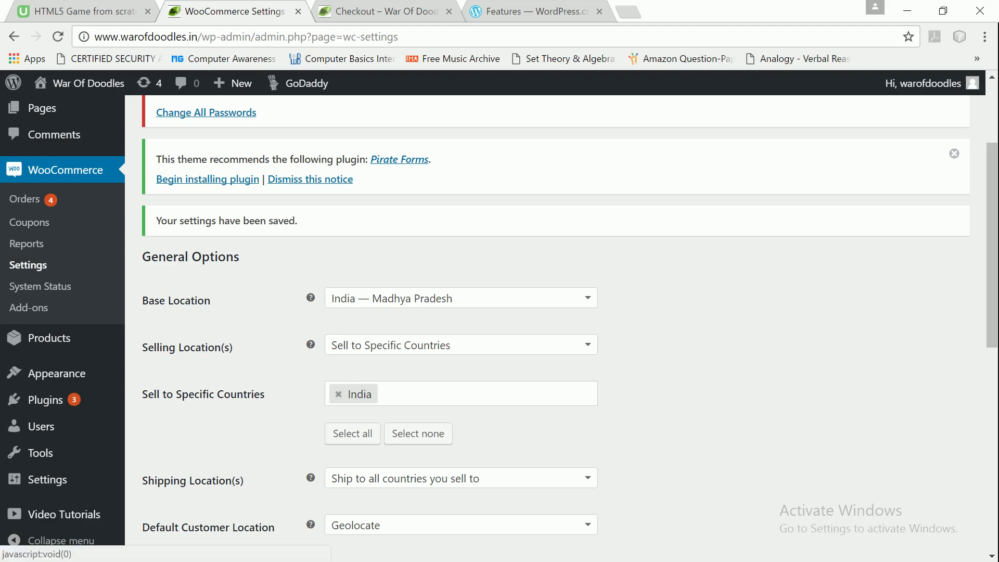
left_click(484, 358)
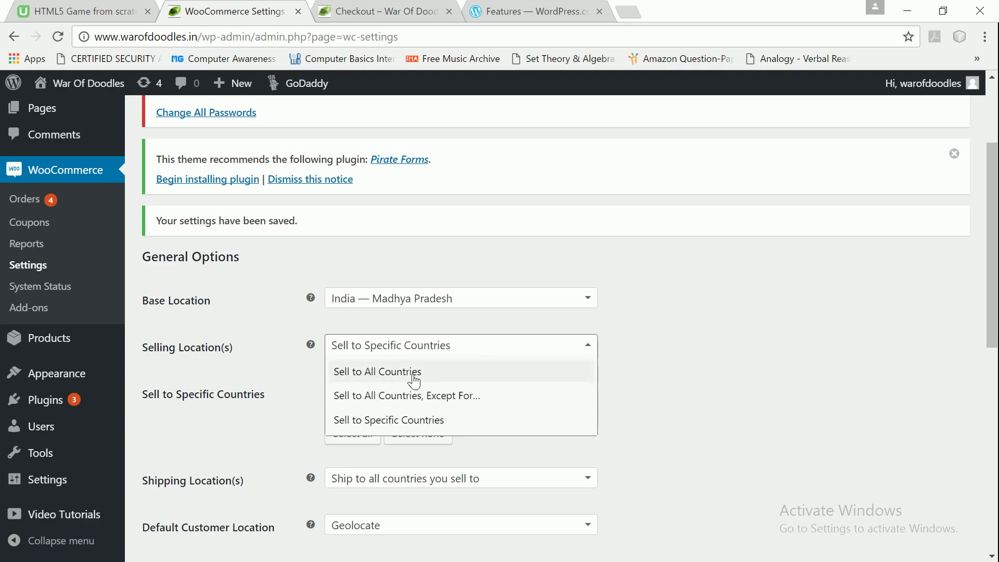
left_click(678, 400)
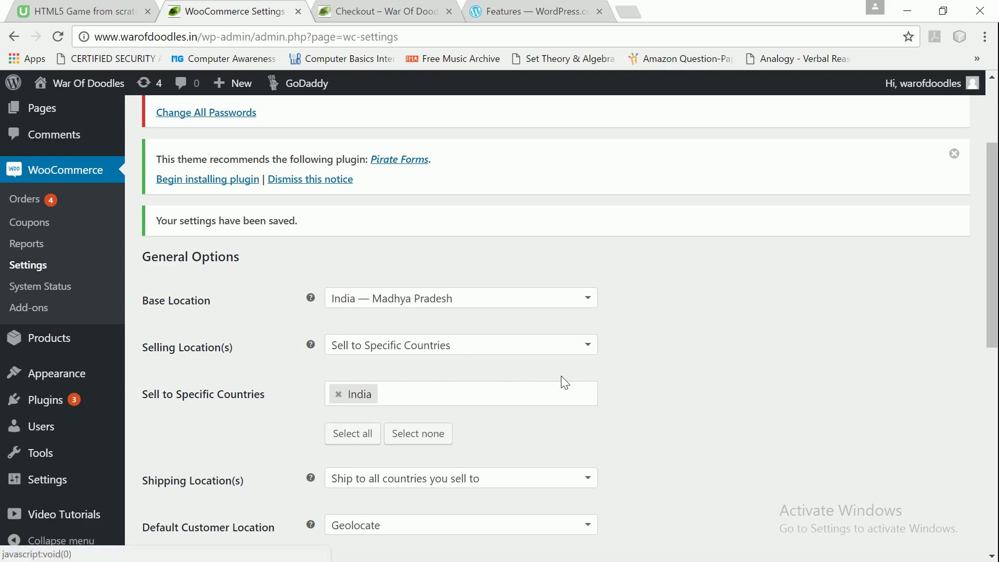
Step: Add Australia to the specific countries the store sells to, then remove it again
scroll(658, 373, "down", 1)
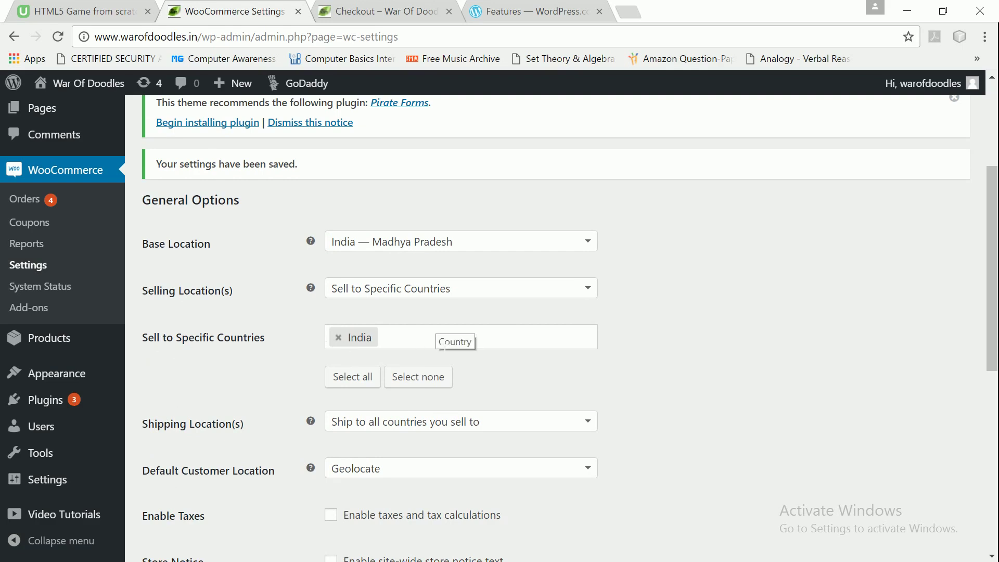
left_click(438, 345)
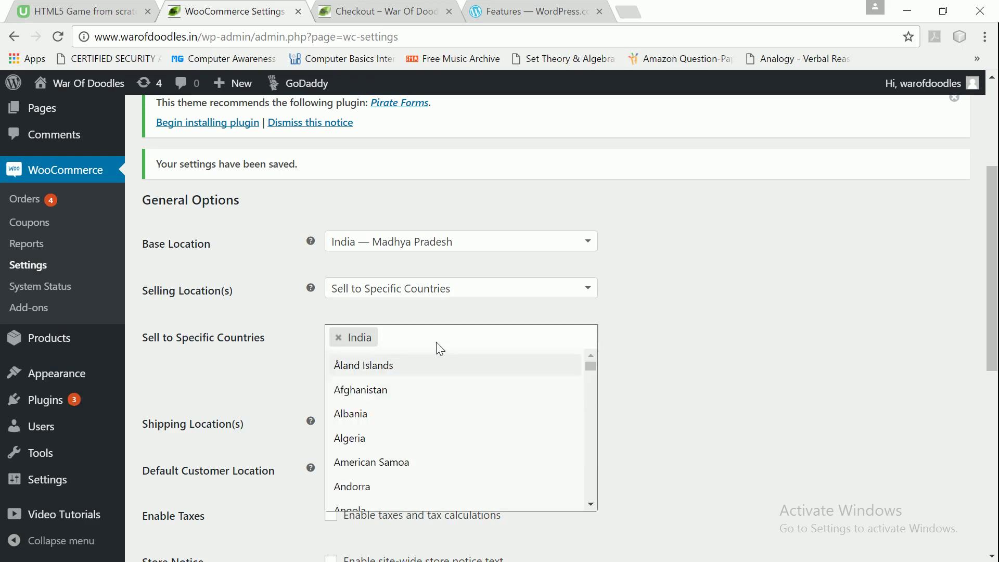
type("austr")
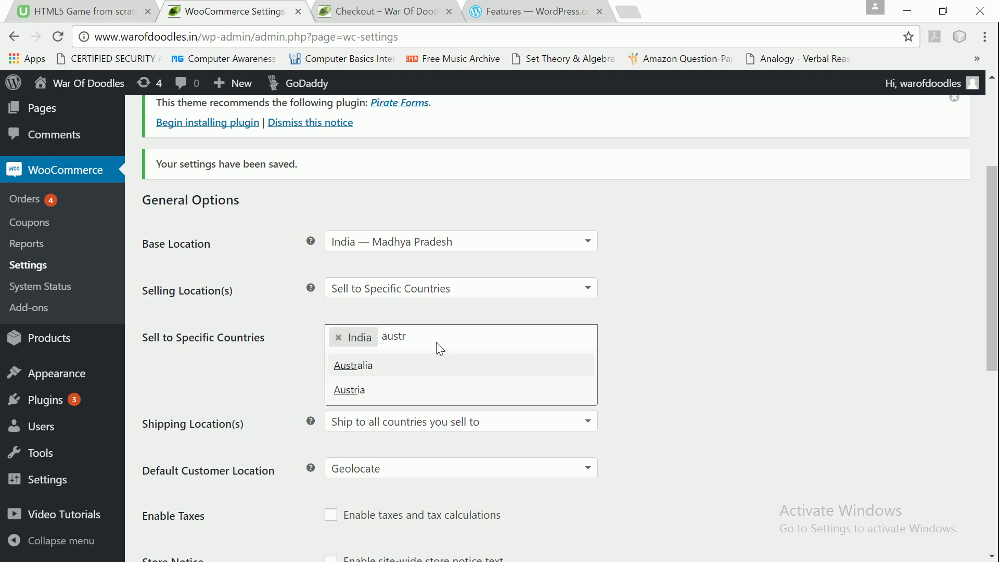
left_click(352, 367)
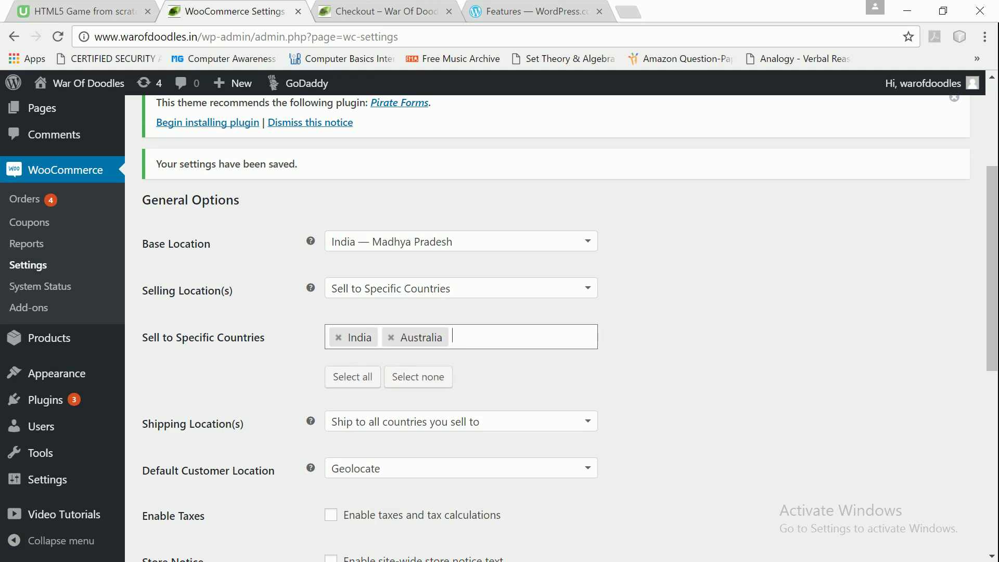
left_click(391, 338)
Step: Set the shipping locations to Ship to specific countries only and search the countries to ship to for "in"
scroll(698, 375, "down", 3)
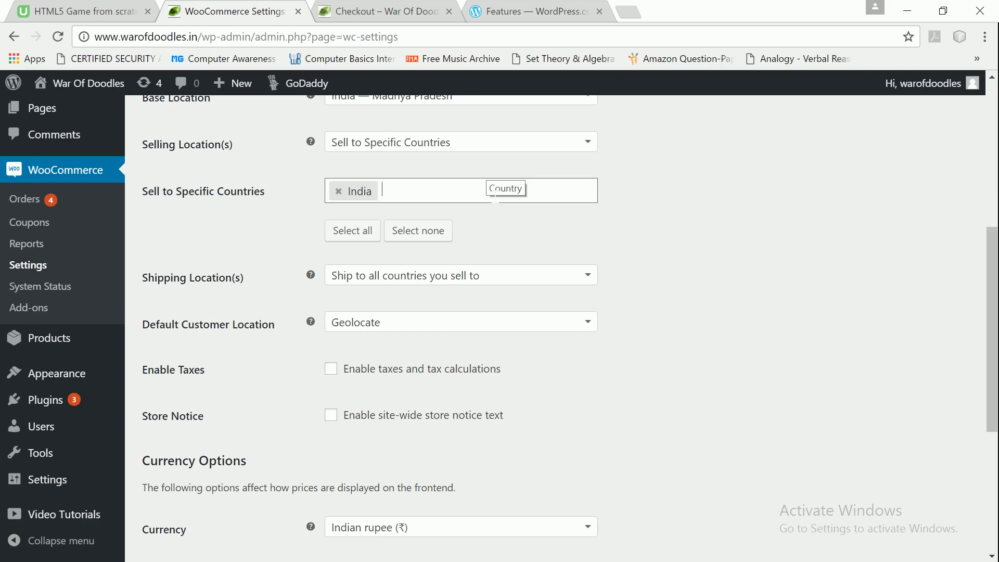
left_click(468, 285)
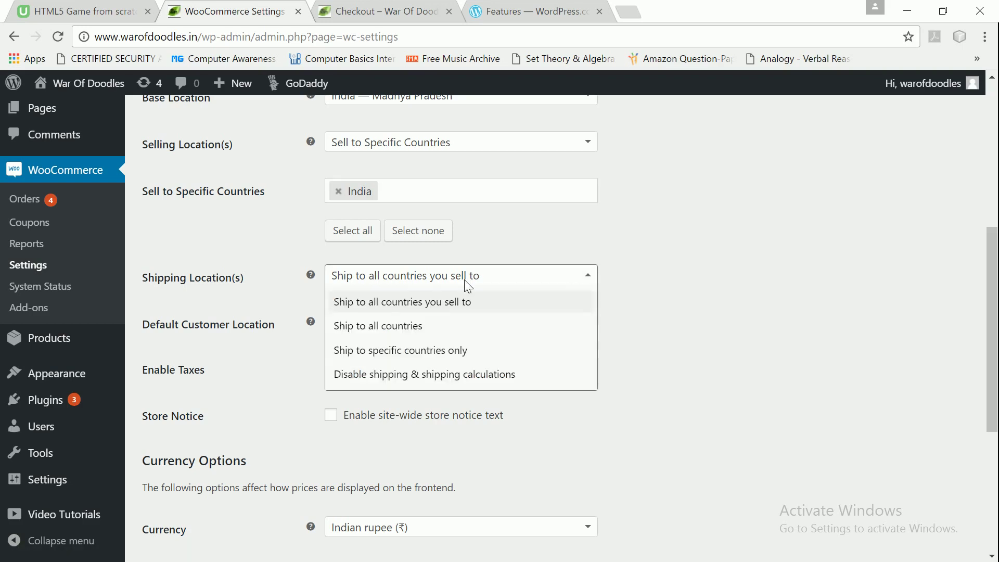
left_click(371, 358)
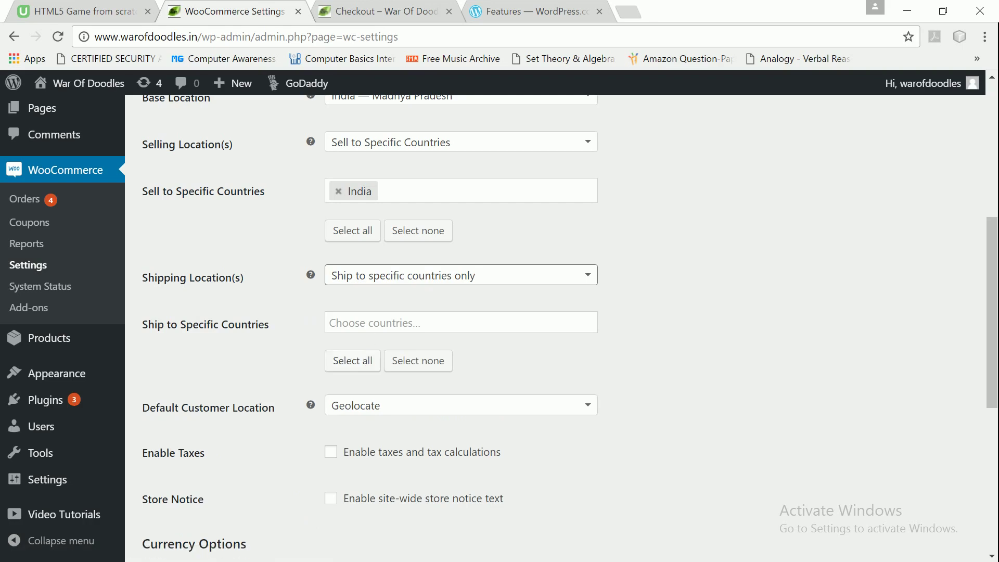
left_click(367, 325)
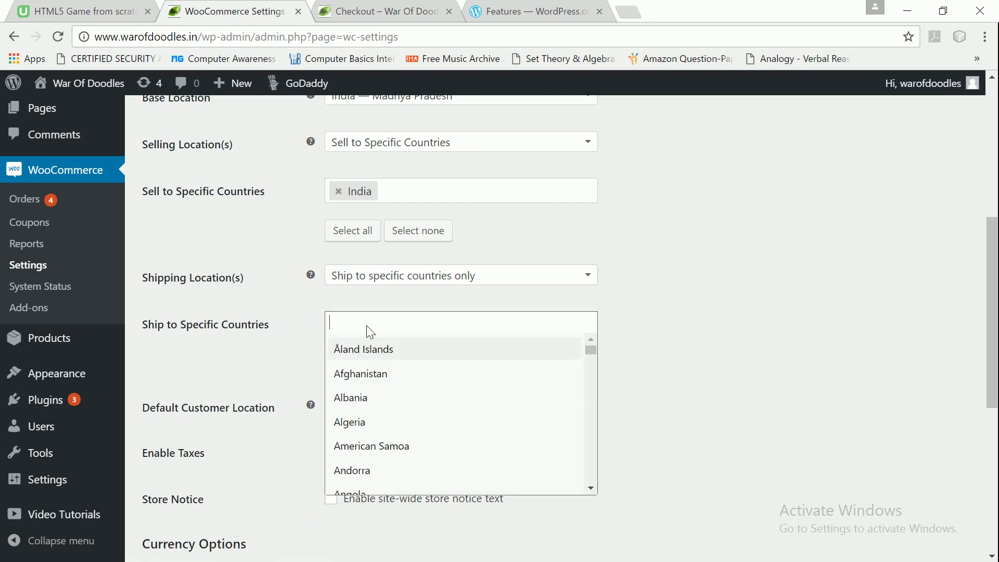
left_click(446, 280)
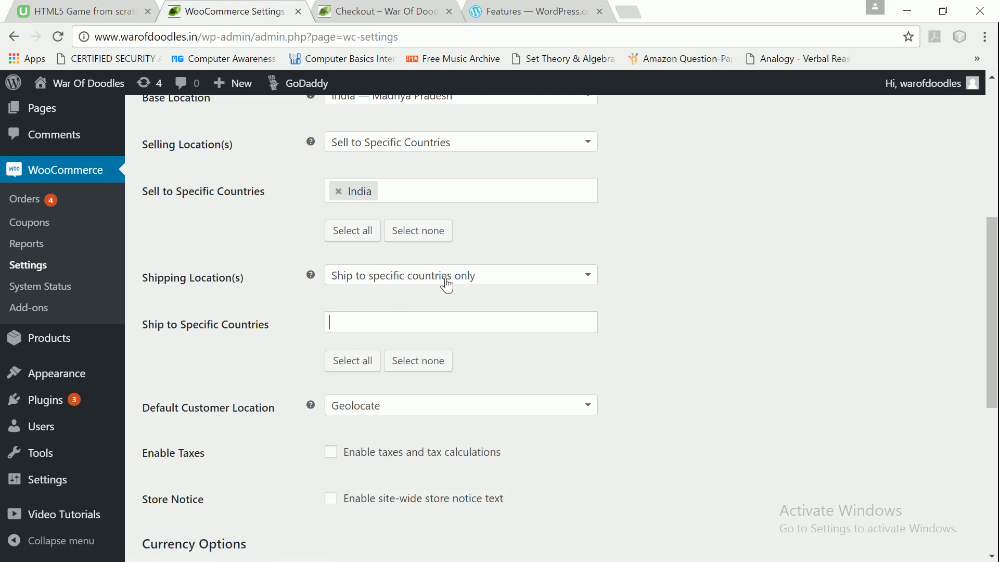
left_click(446, 281)
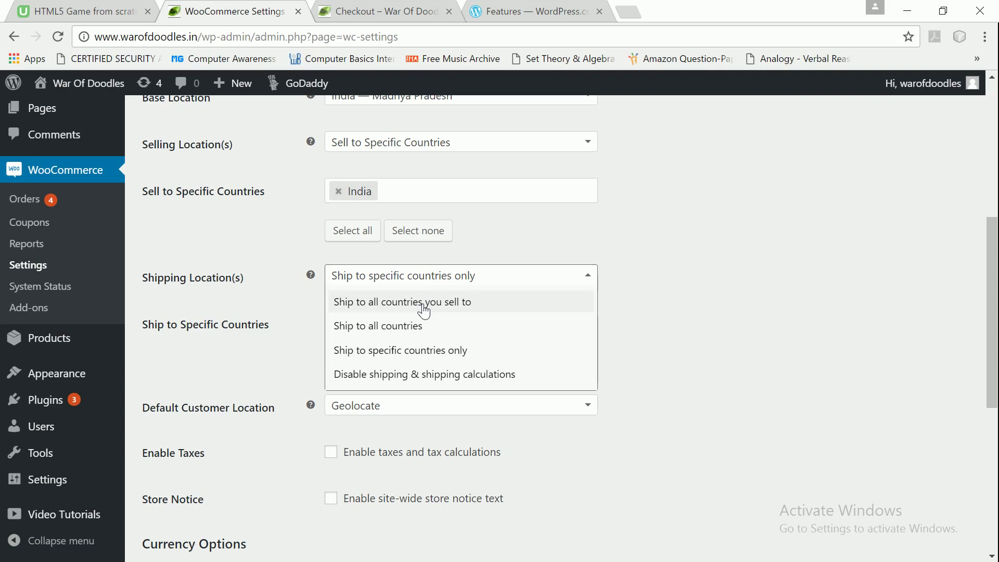
left_click(389, 350)
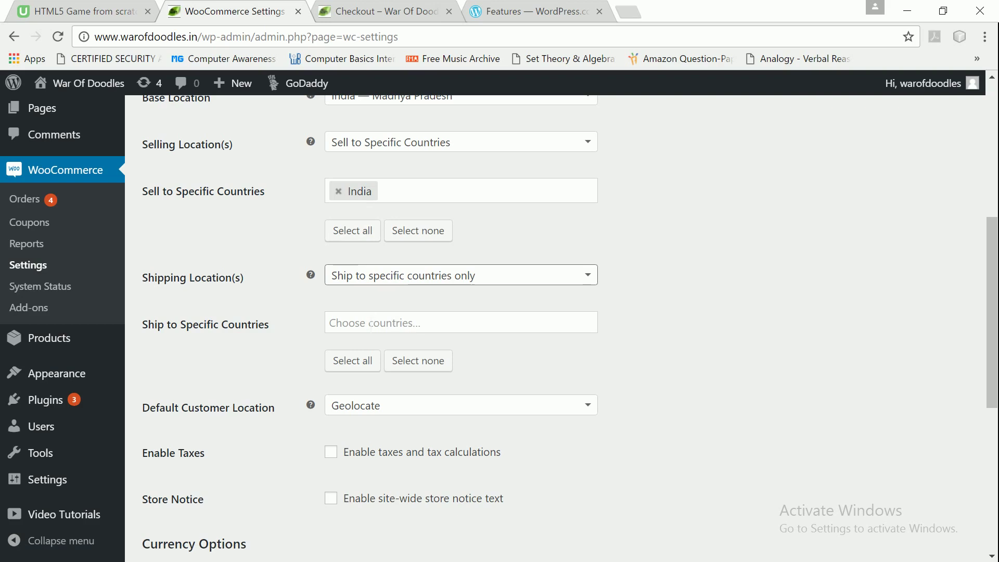
left_click(369, 324)
type("in")
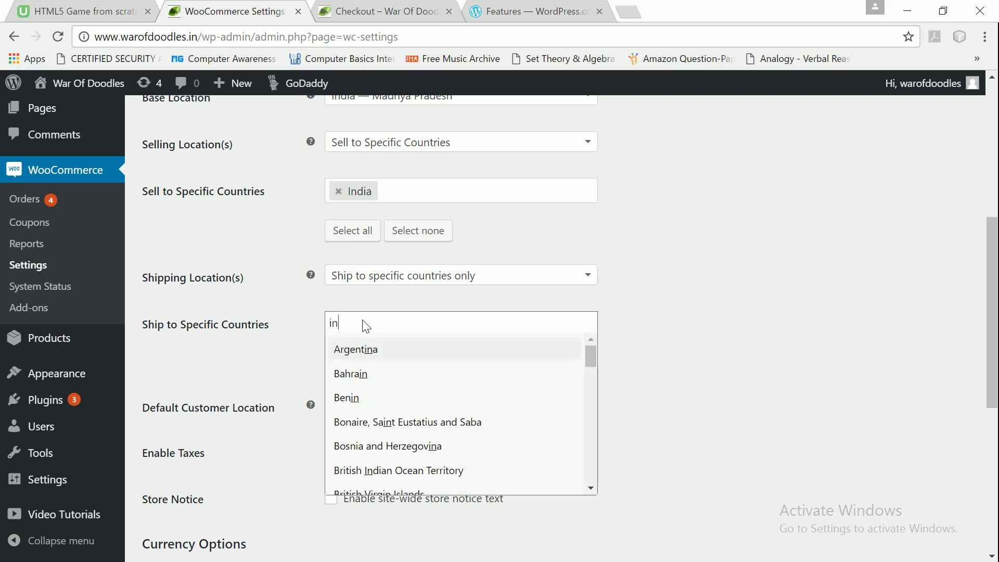
Step: Set the shipping locations to Ship to all countries and enable taxes and tax calculations
left_click(391, 277)
left_click(394, 280)
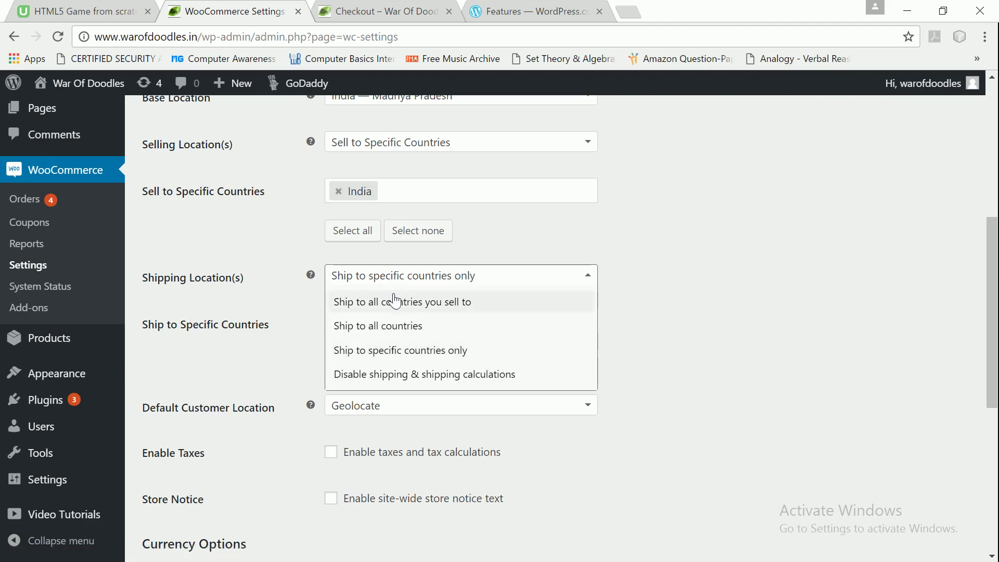
left_click(386, 325)
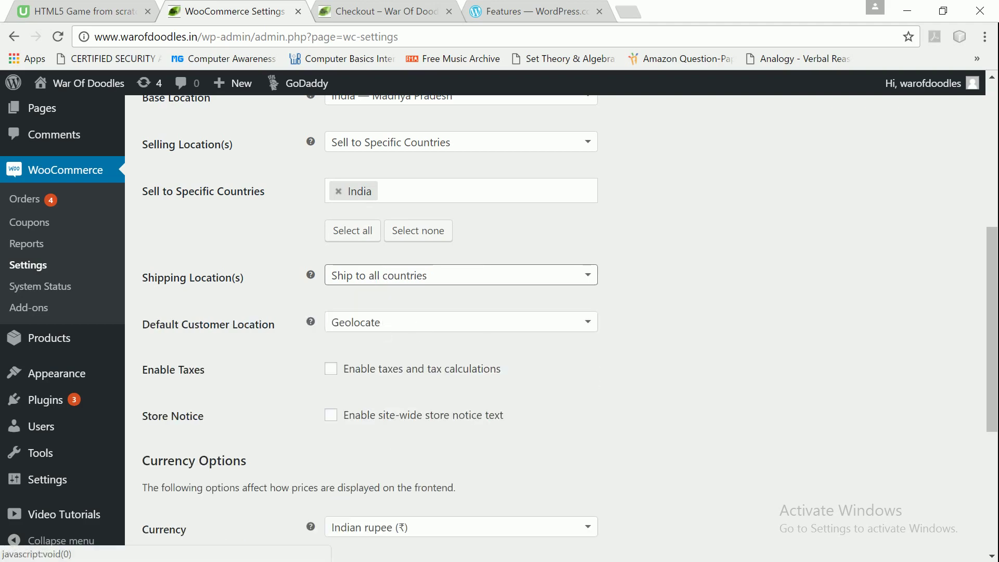
scroll(668, 370, "down", 2)
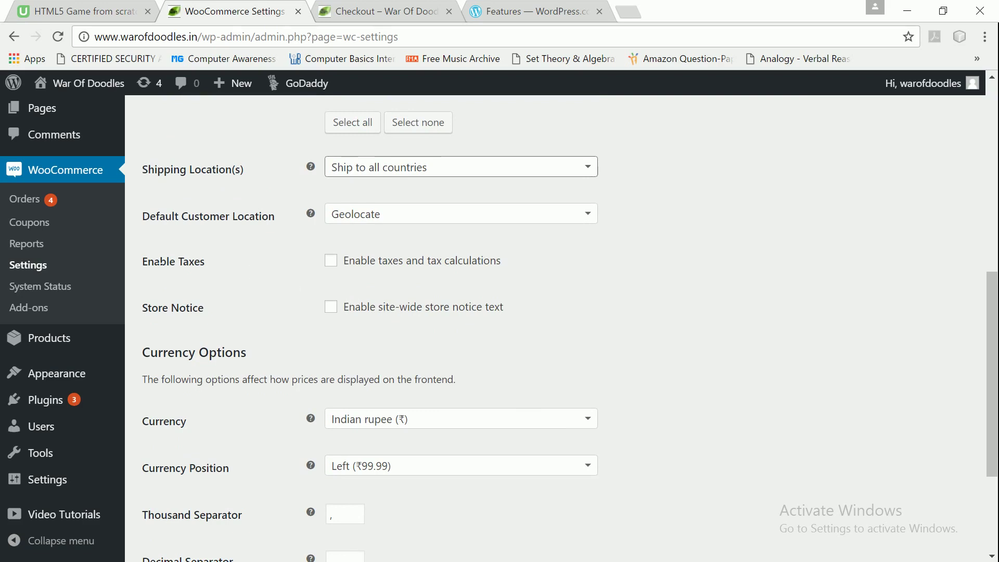
left_click(340, 268)
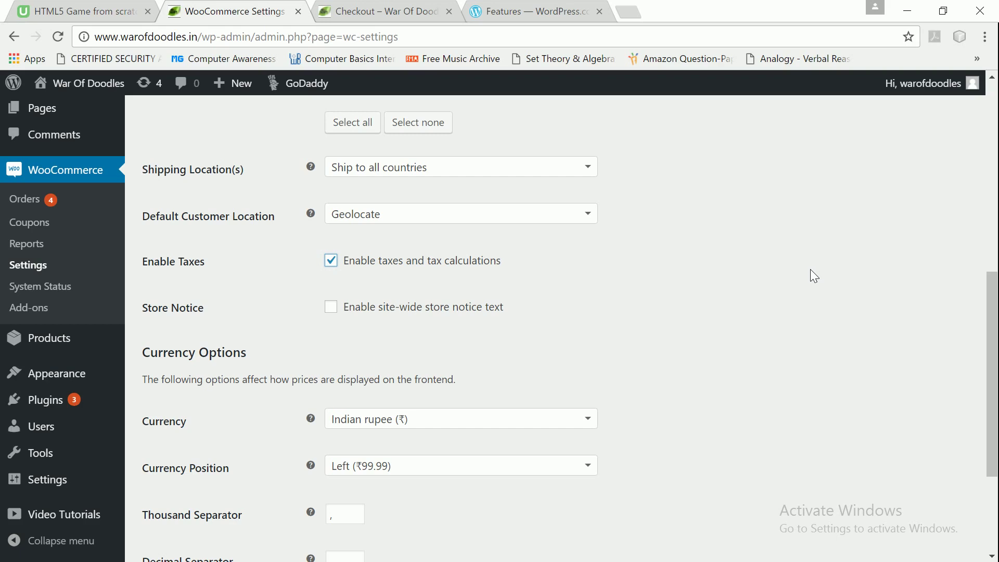
Step: Review the currency options and browse the list of available currencies without changing the selection
scroll(815, 276, "down", 2)
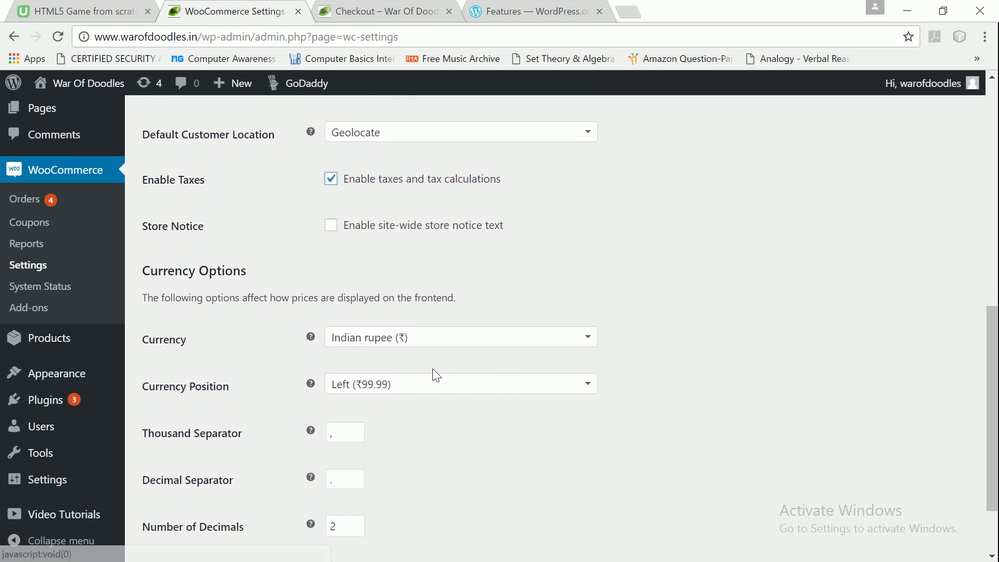
scroll(529, 431, "down", 2)
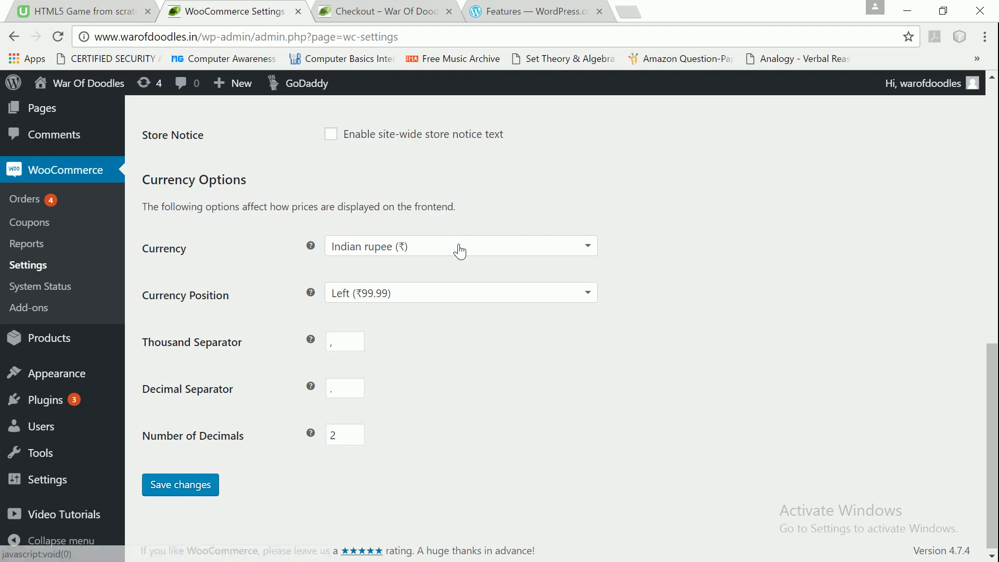
left_click(461, 252)
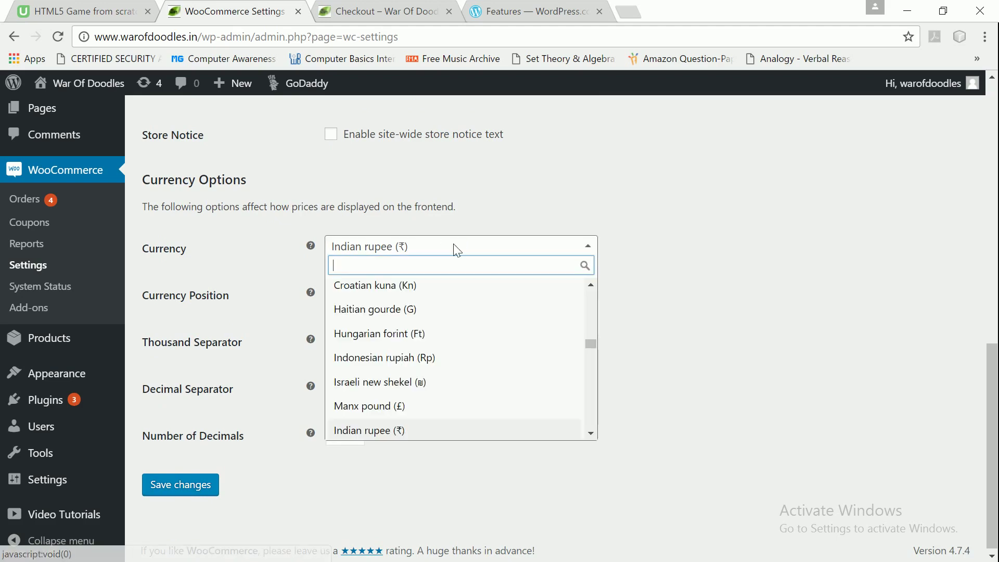
scroll(396, 333, "down", 1)
scroll(396, 333, "down", 1)
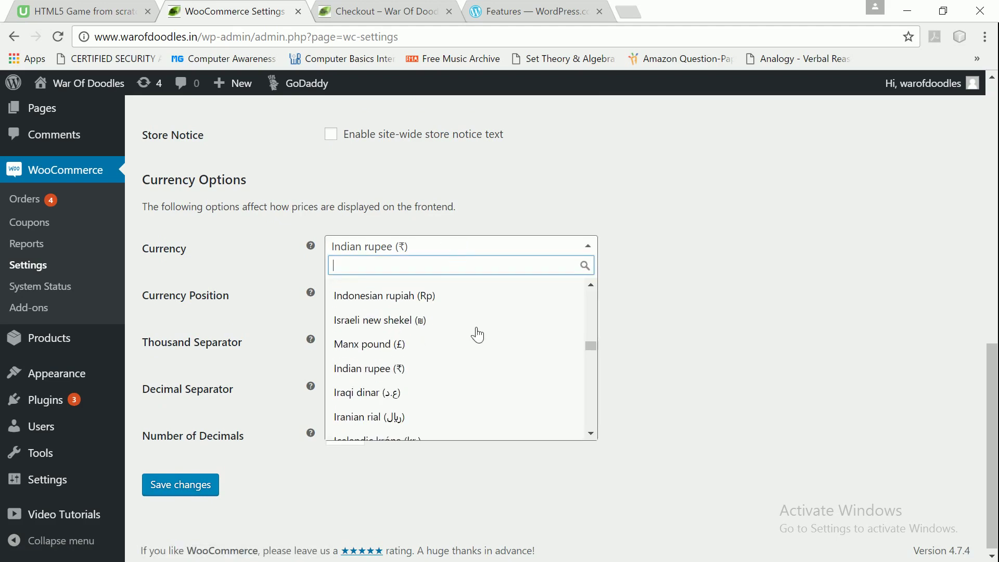
left_click(780, 335)
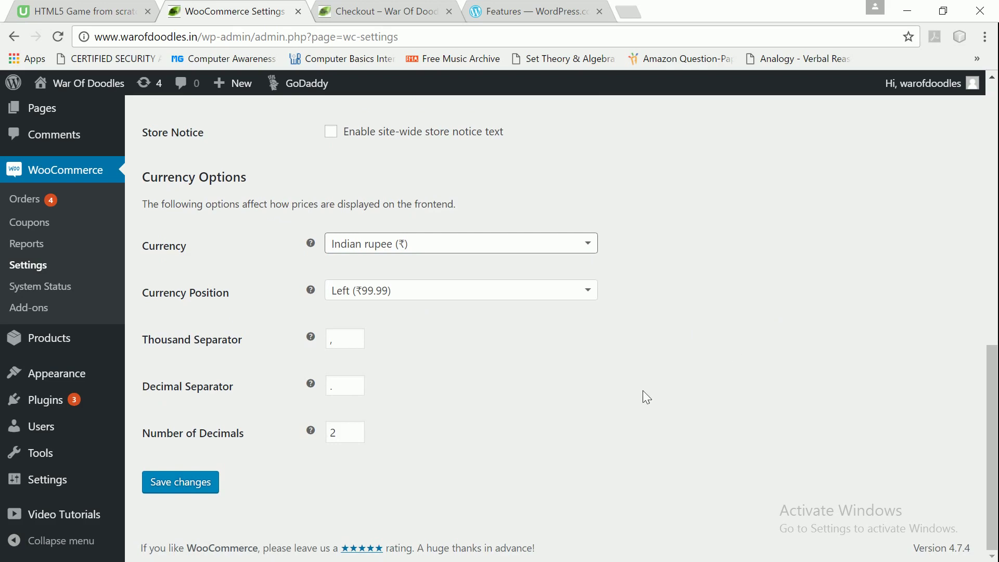
Step: Save the general store settings, review them, and dismiss the Pirate Forms plugin recommendation
left_click_drag(643, 390, 636, 441)
left_click(213, 485)
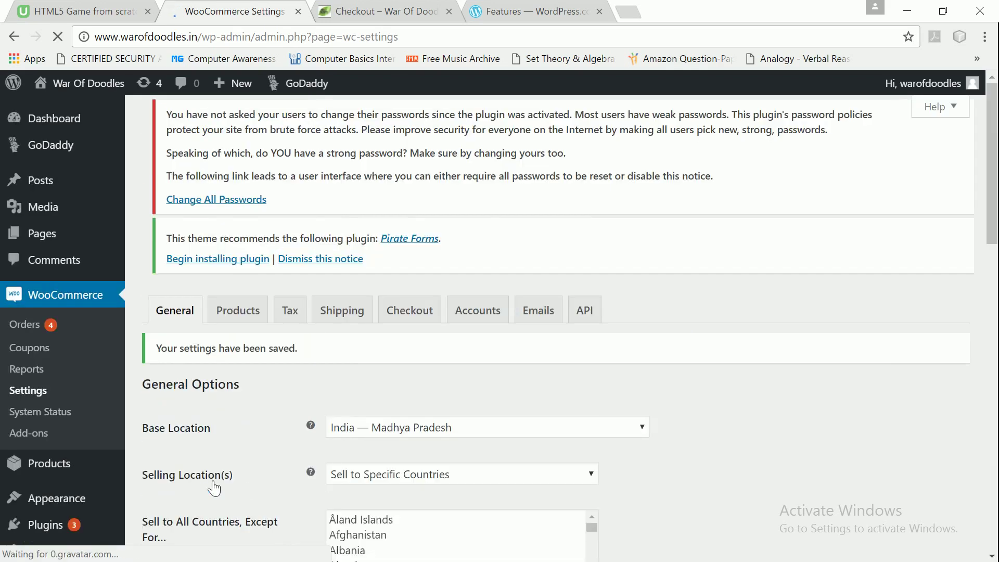
scroll(692, 463, "down", 5)
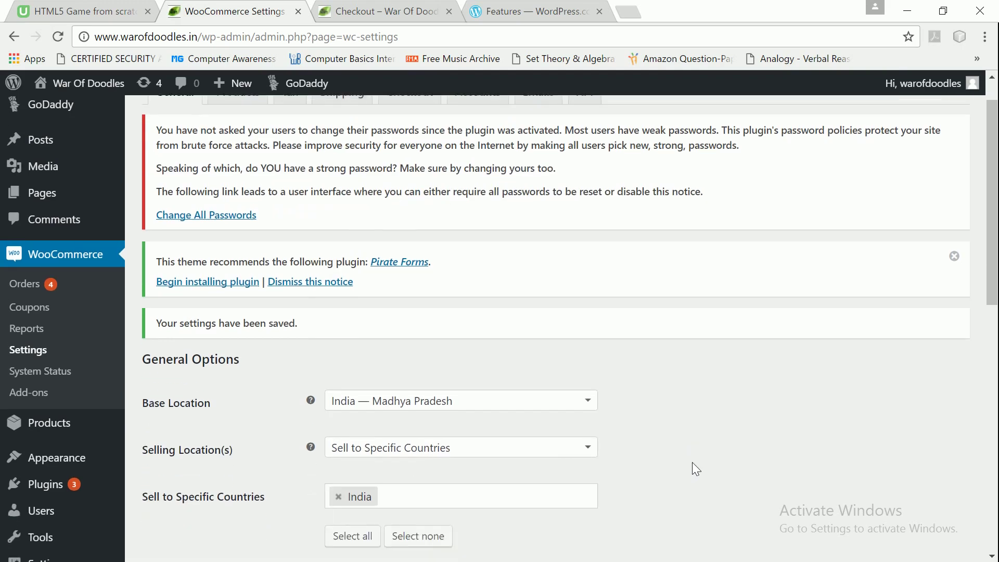
scroll(693, 462, "down", 5)
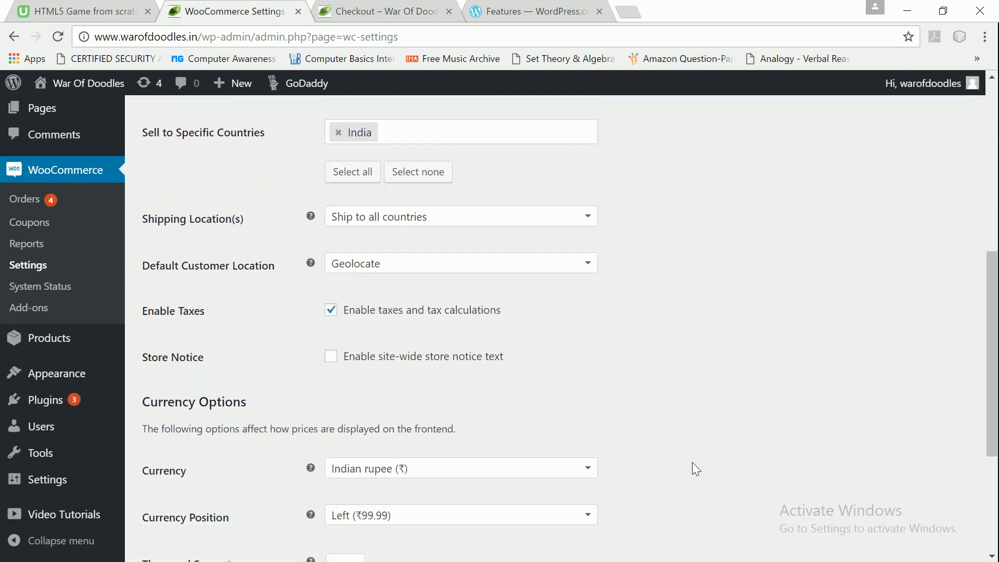
scroll(692, 462, "up", 5)
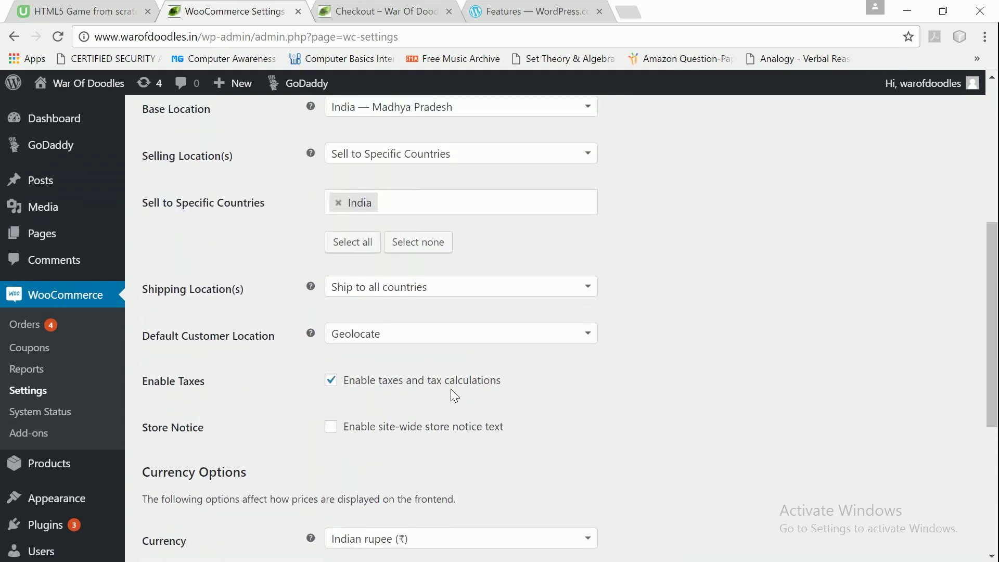
scroll(781, 301, "up", 5)
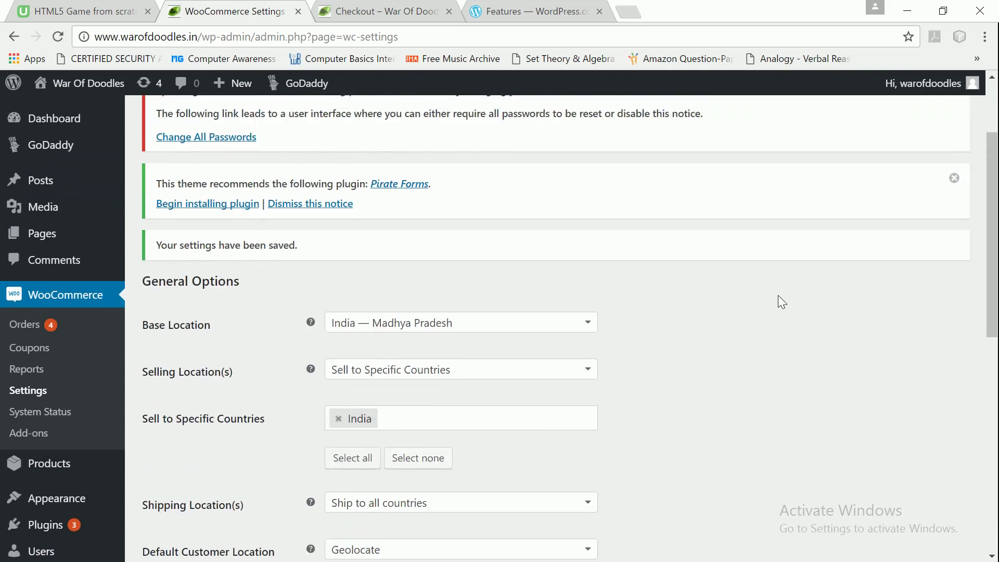
scroll(780, 300, "up", 1)
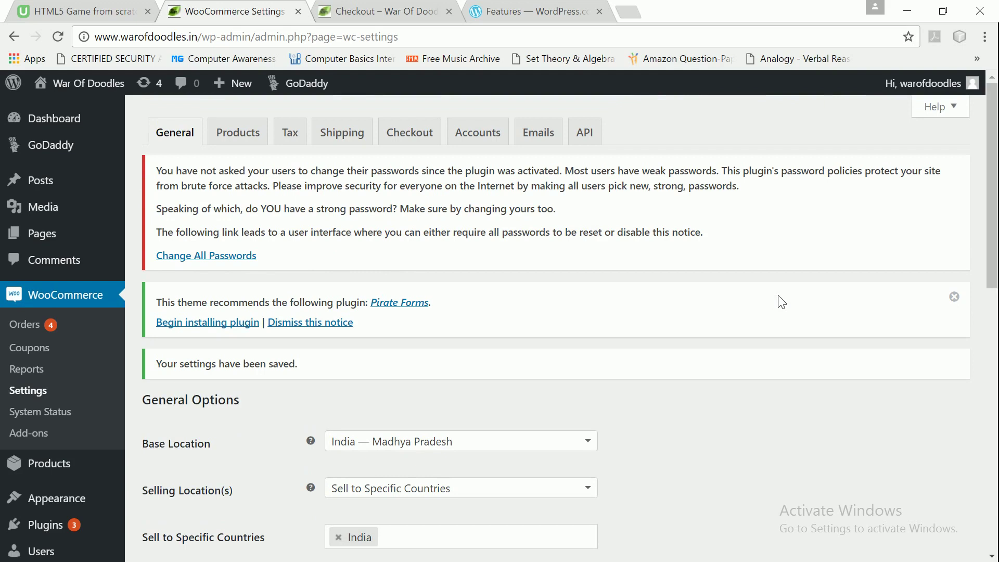
left_click(954, 297)
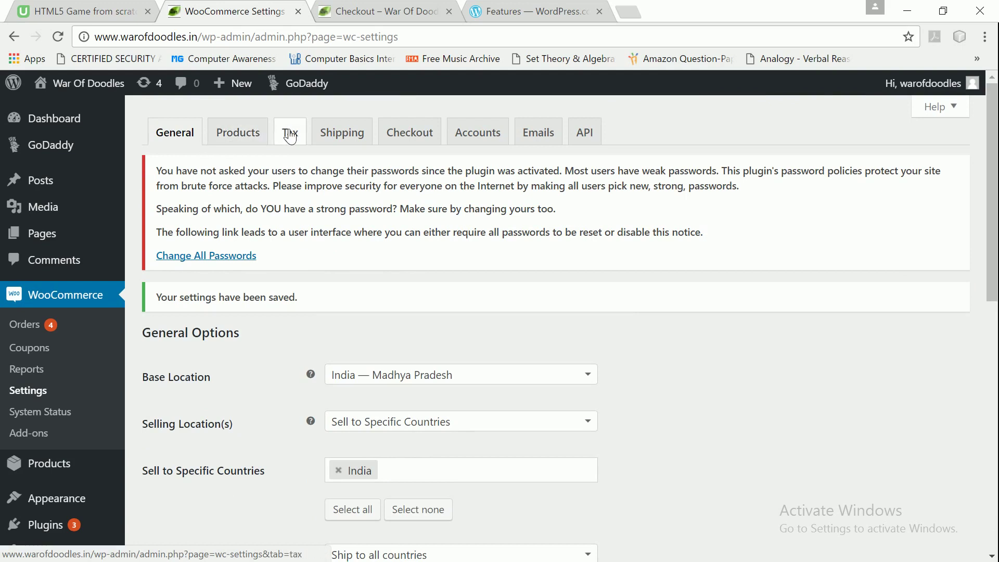
Step: Go to the tax settings and choose Customer shipping address as the basis for calculating tax
left_click(291, 137)
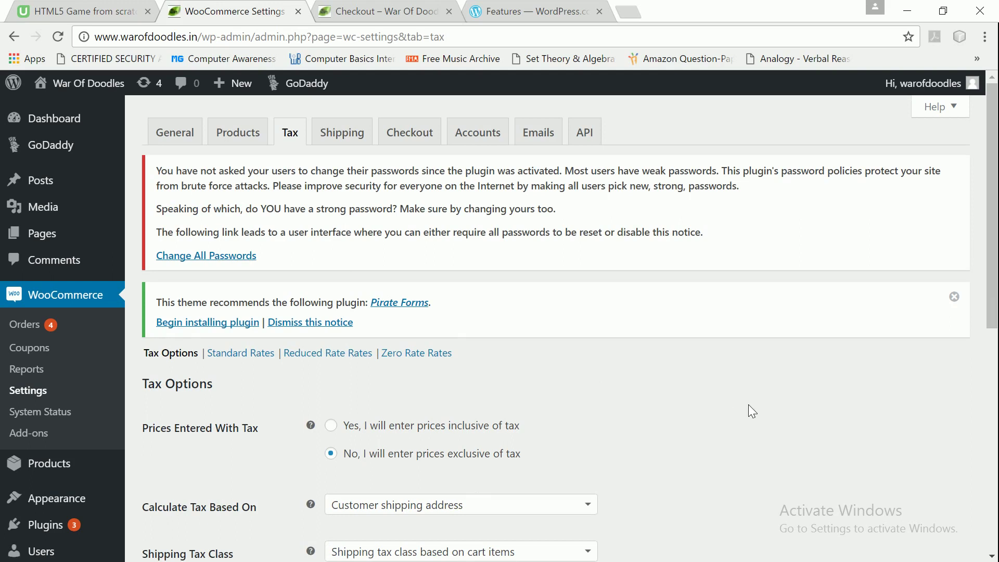
scroll(750, 406, "down", 2)
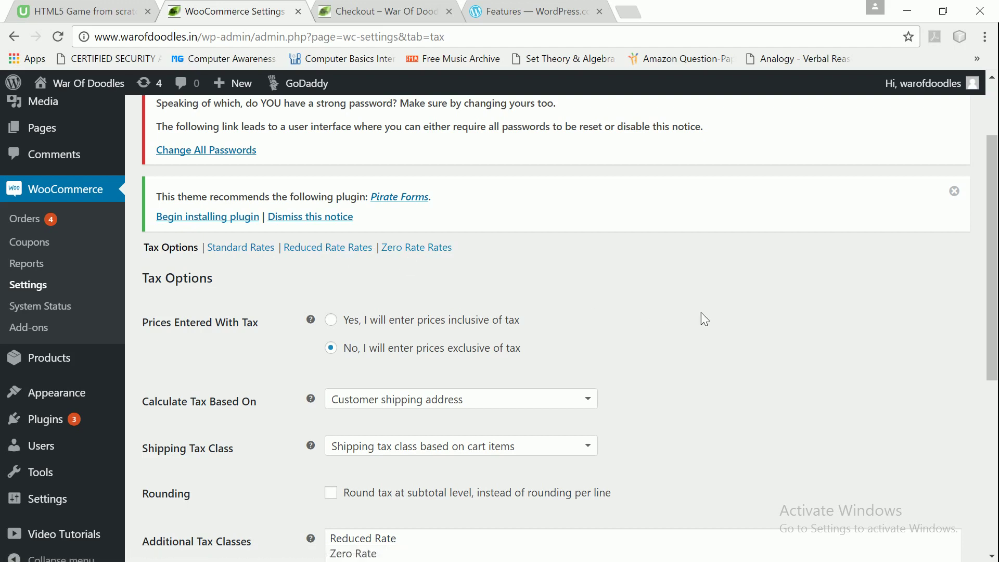
scroll(702, 313, "down", 1)
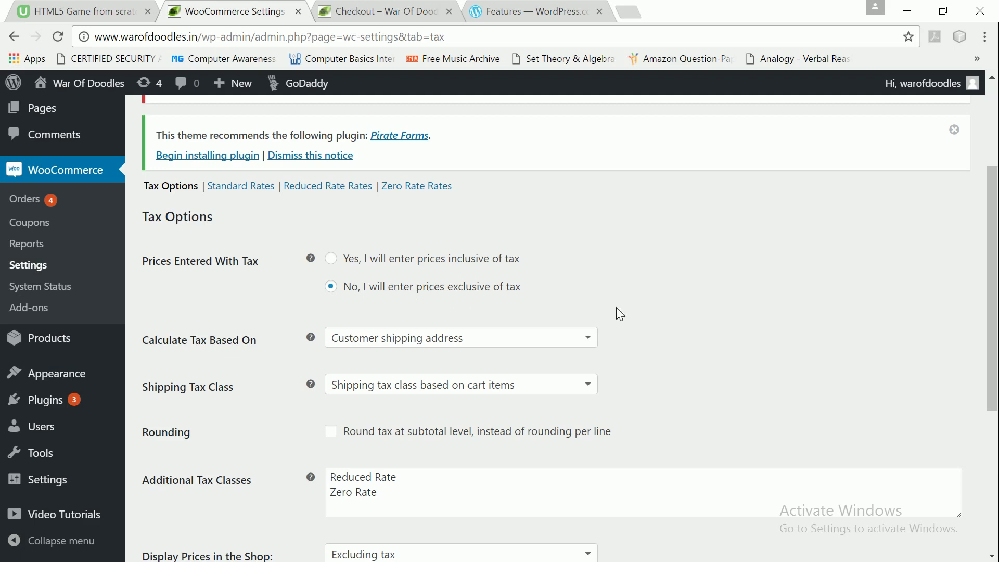
scroll(722, 315, "down", 2)
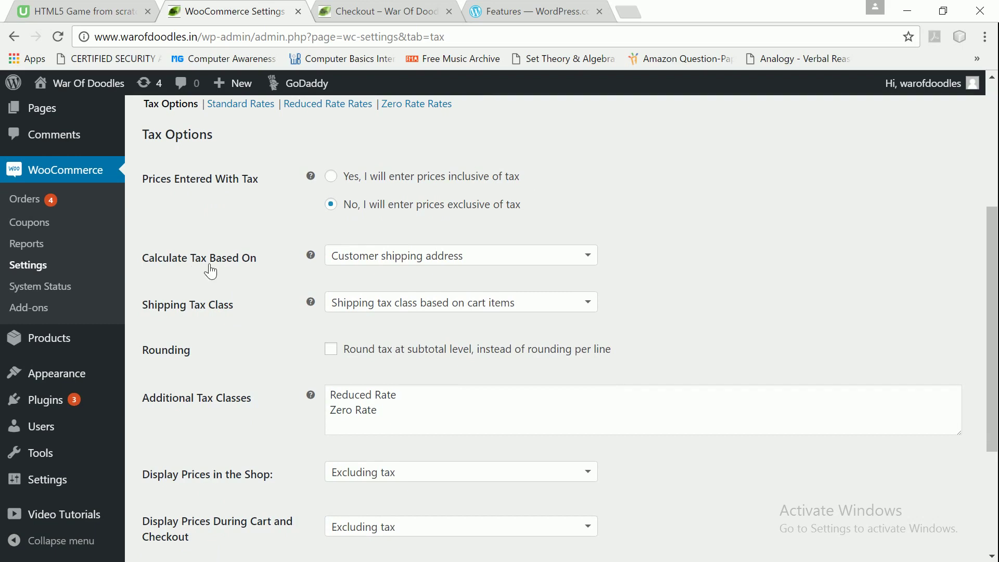
left_click(430, 261)
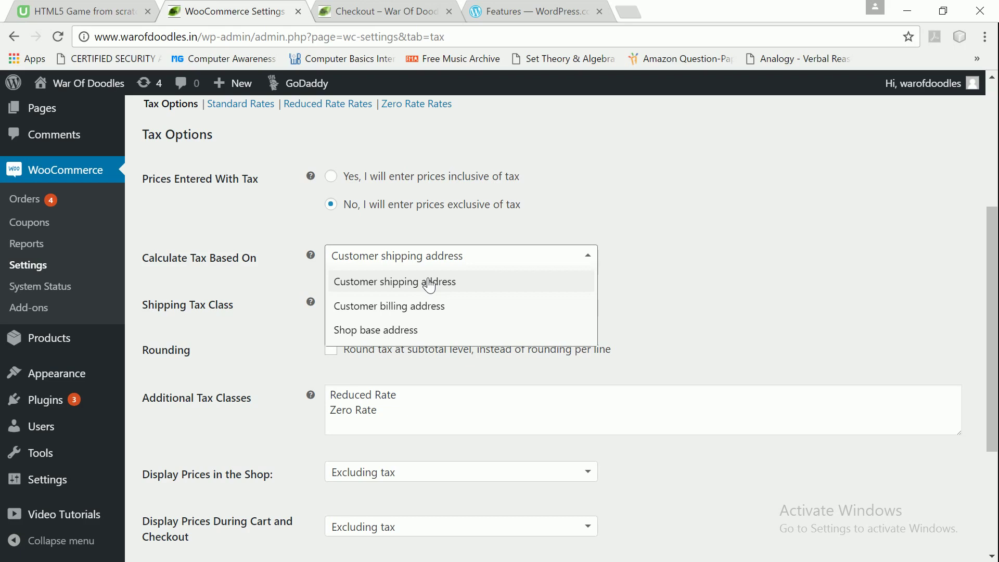
left_click(430, 286)
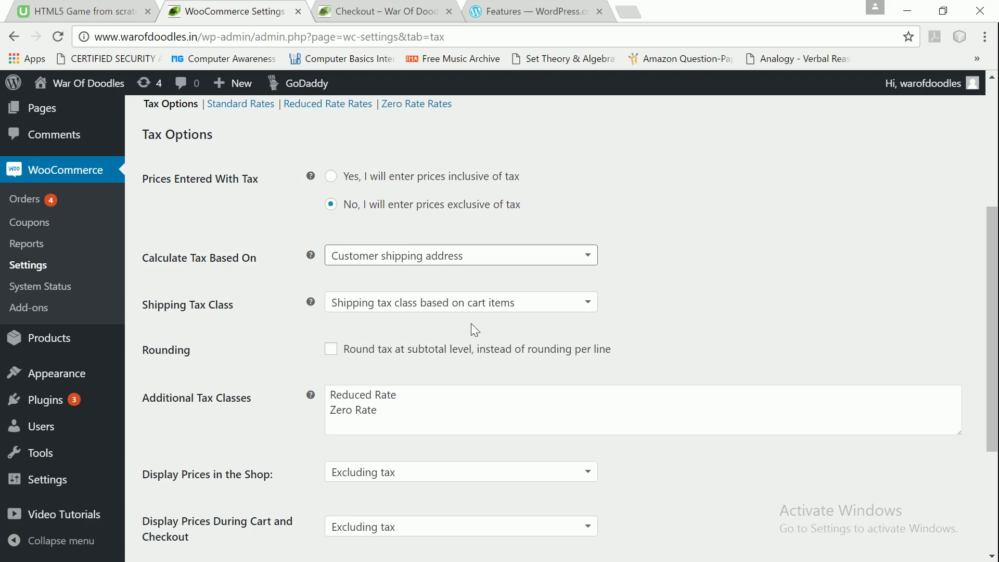
Step: Set the Shipping Tax Class to Standard
scroll(740, 318, "down", 2)
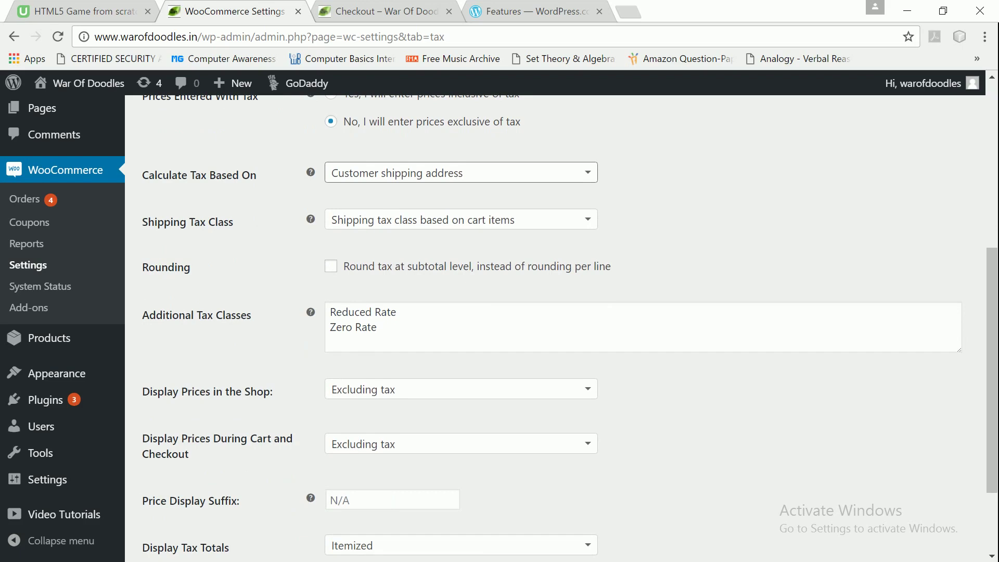
left_click(525, 223)
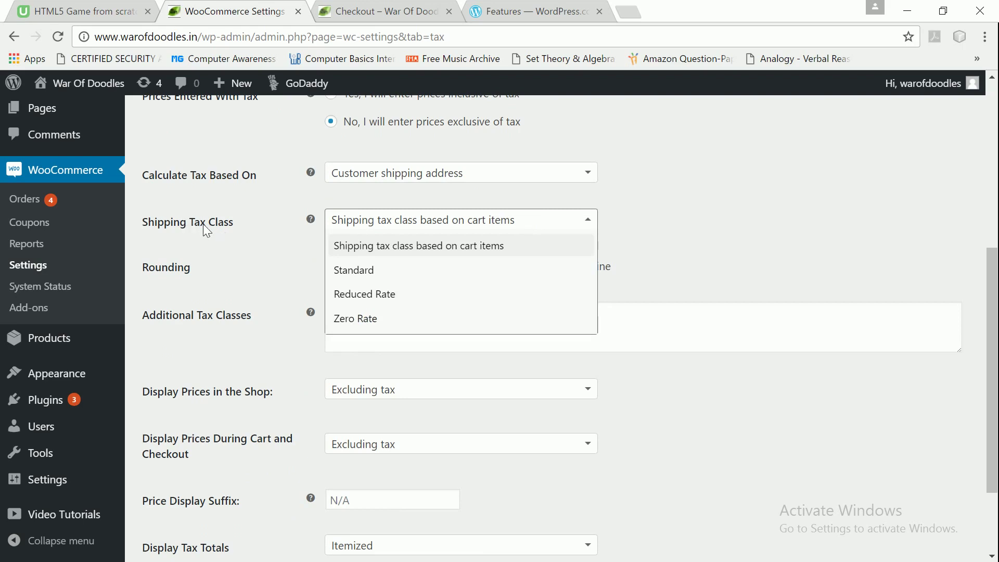
left_click(369, 272)
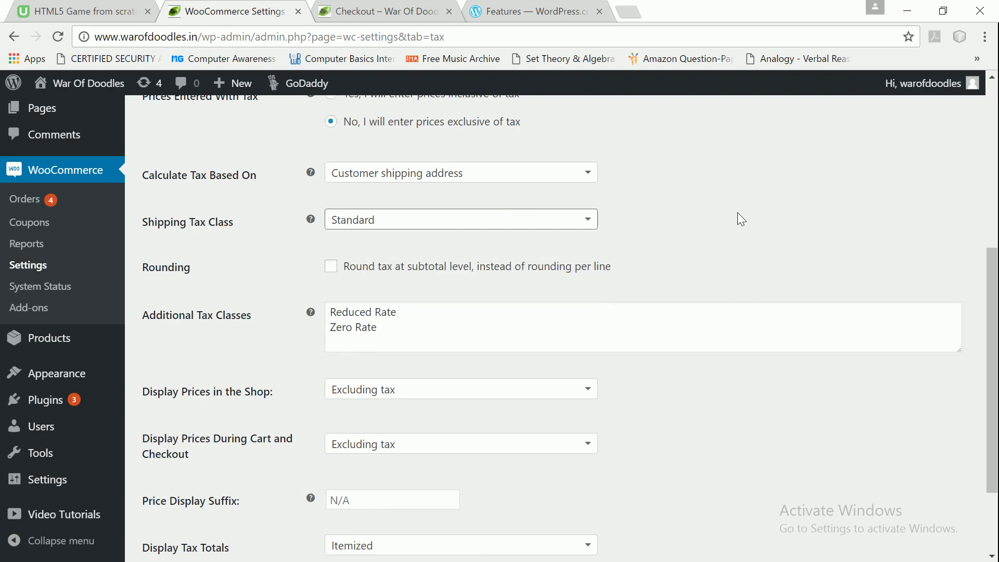
scroll(740, 212, "up", 3)
scroll(740, 212, "up", 2)
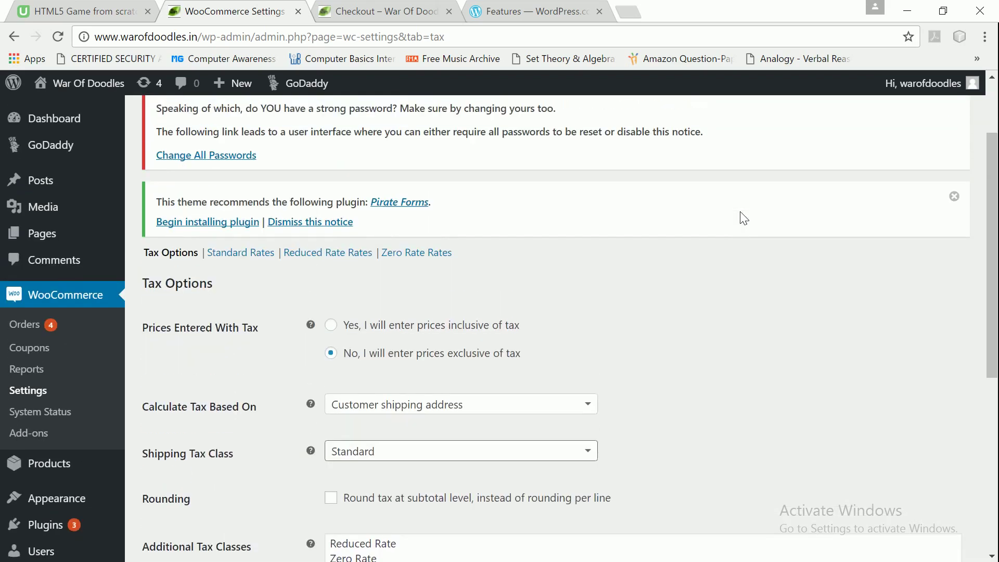
Step: Remove Reduced Rate and Zero Rate from the additional tax classes and save the tax options
scroll(740, 211, "down", 5)
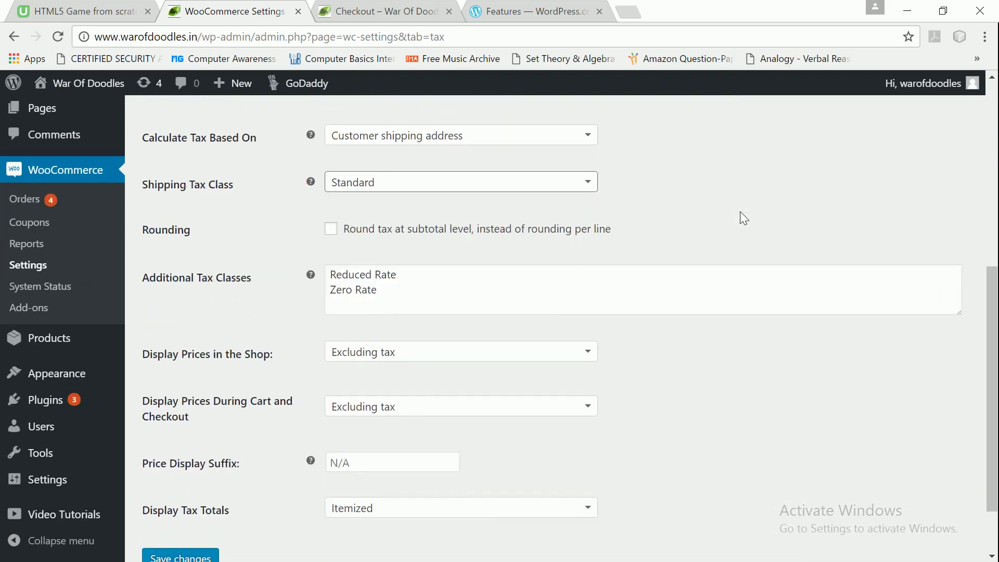
scroll(707, 218, "down", 2)
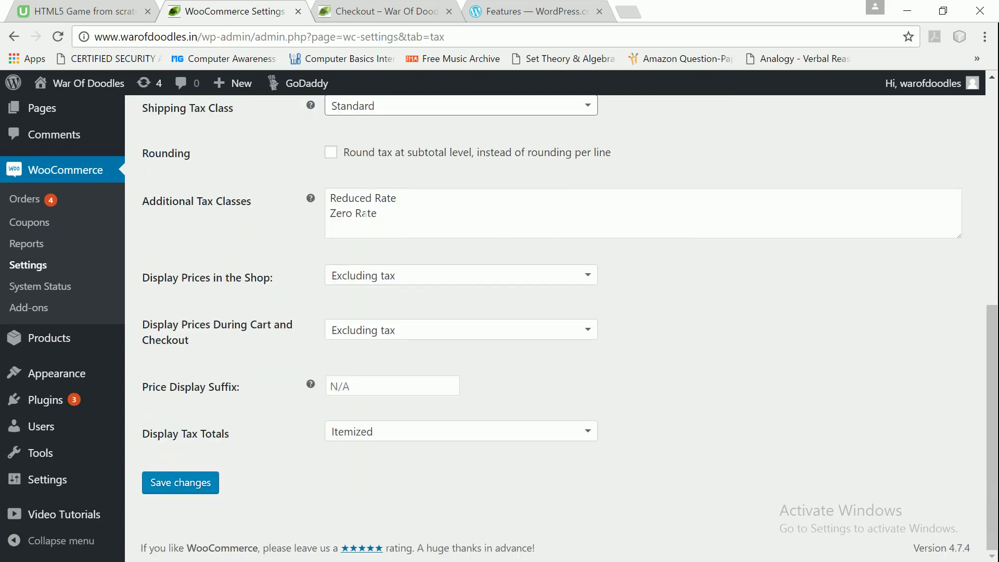
left_click_drag(394, 224, 339, 202)
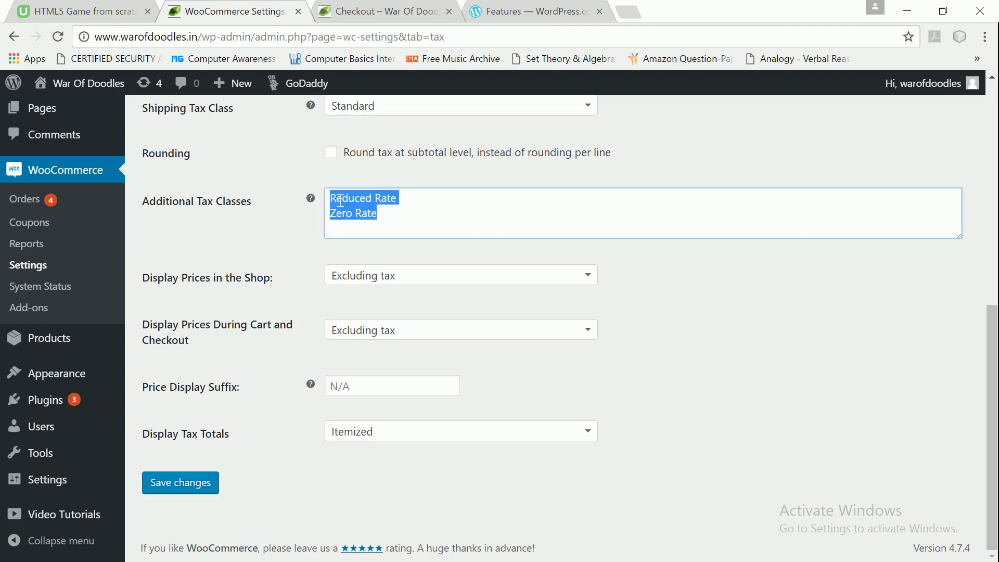
key("BackSpace")
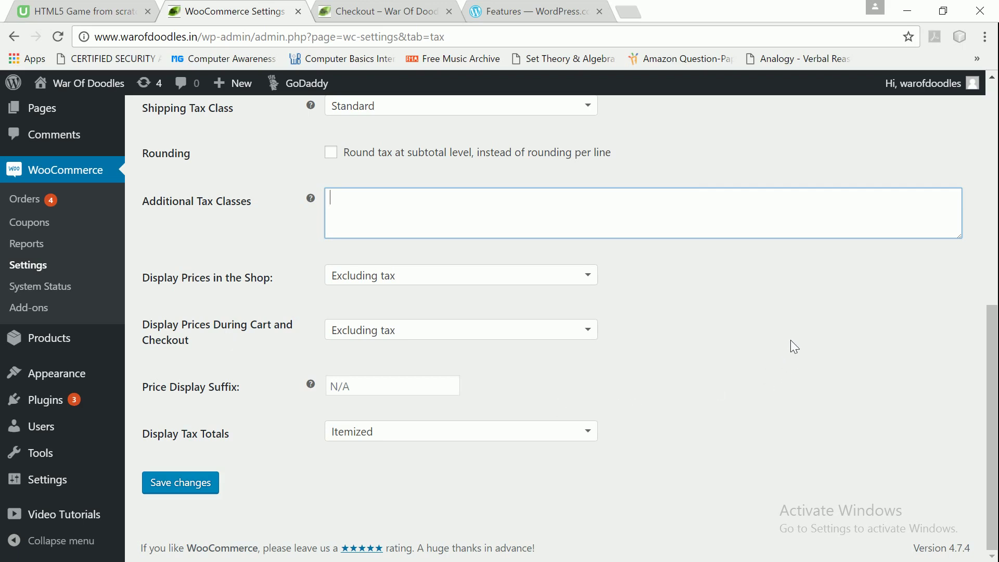
scroll(791, 341, "up", 1)
scroll(791, 341, "down", 1)
left_click(203, 499)
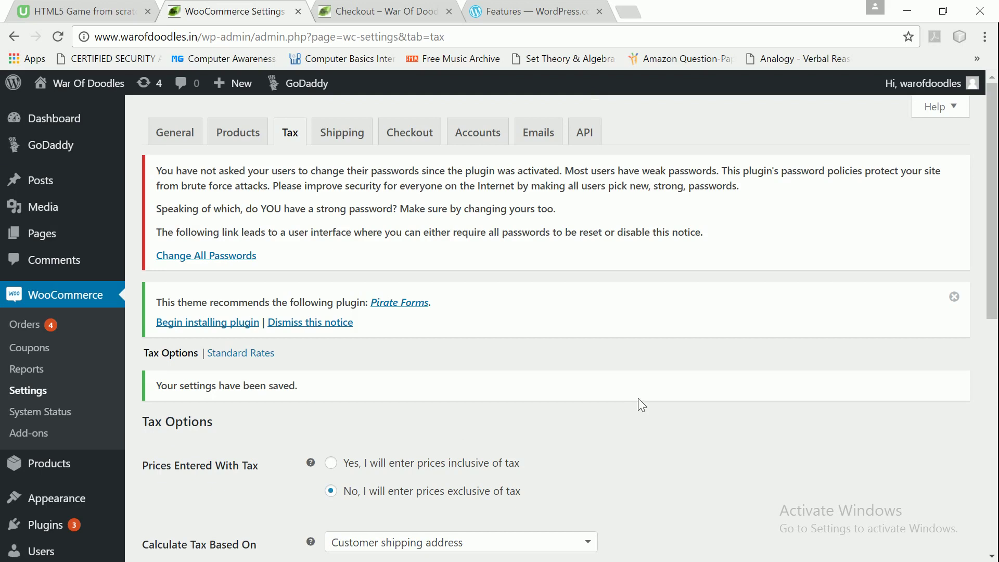
Step: Rename the tax in the existing Standard Rates row to "Shipping Charges" and save the rates
left_click(242, 354)
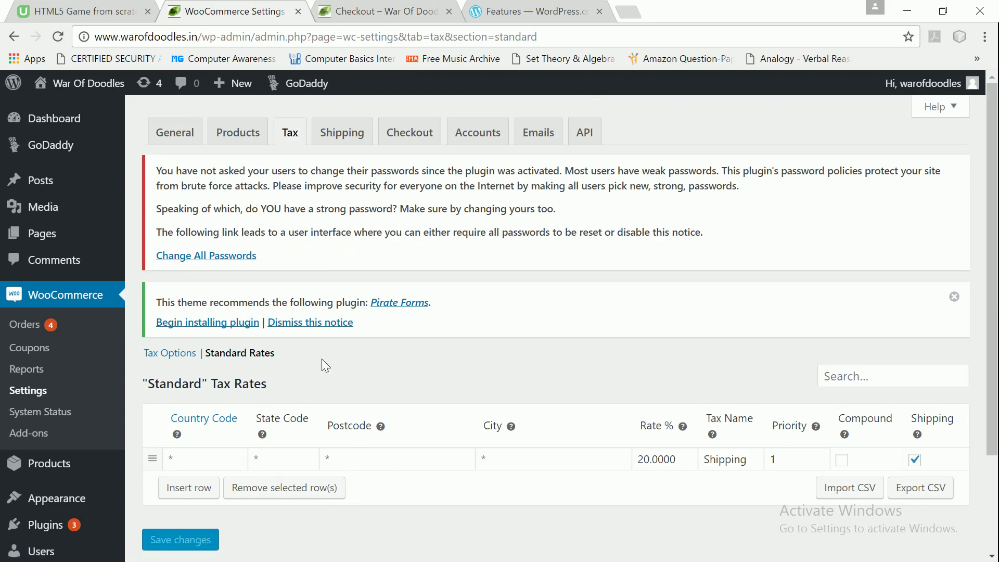
scroll(352, 403, "down", 1)
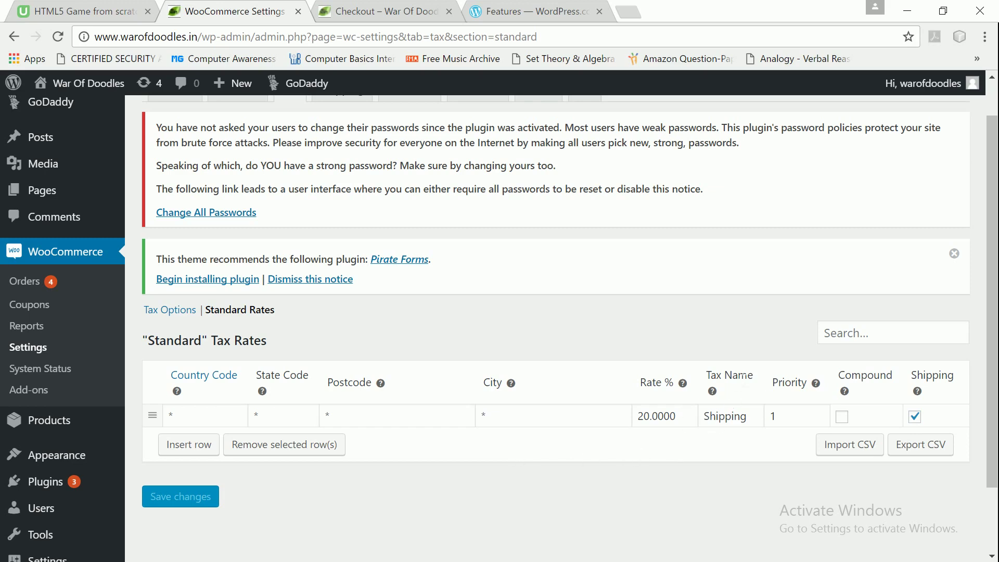
left_click(755, 424)
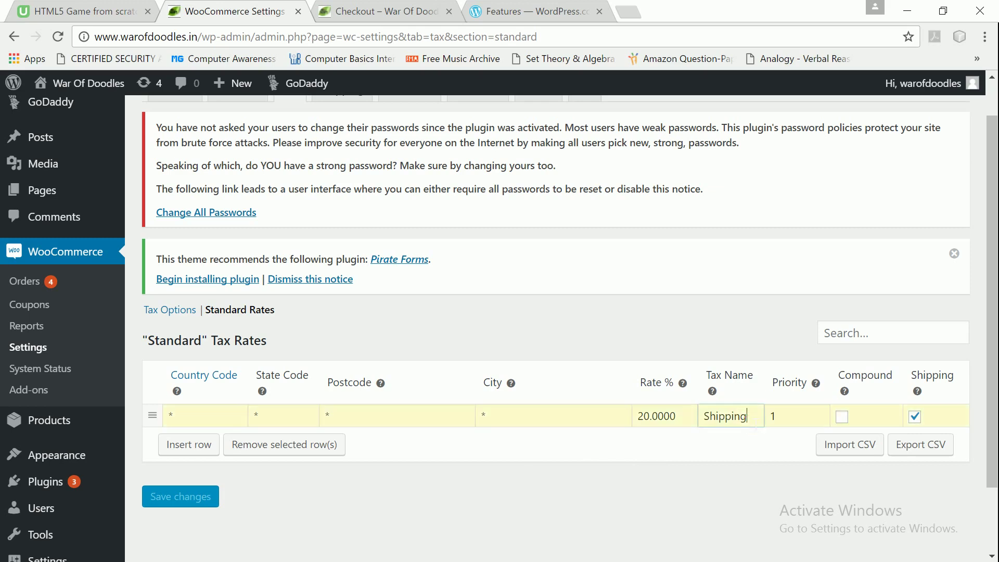
type("Charges")
left_click(651, 416)
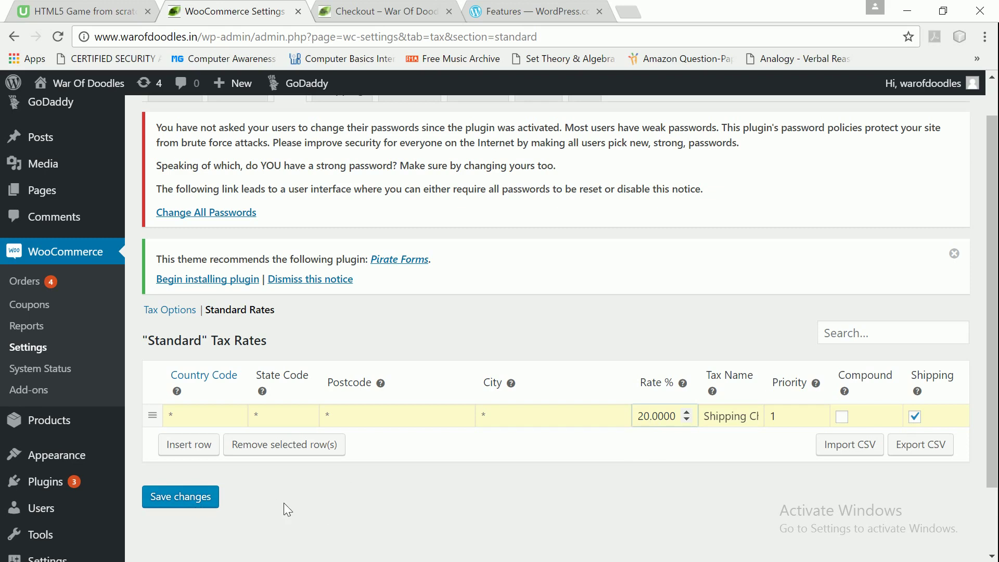
left_click(207, 495)
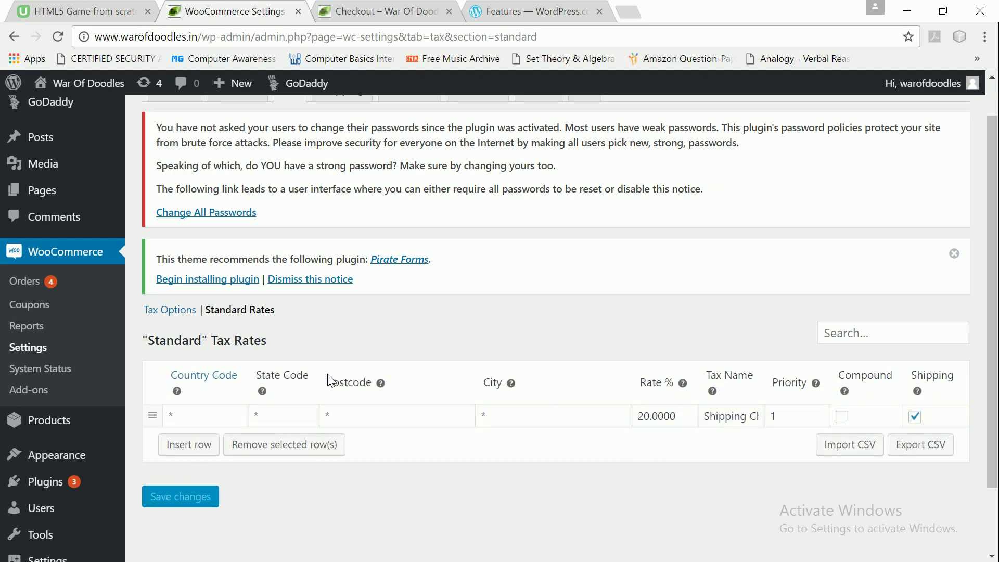
scroll(593, 271, "up", 1)
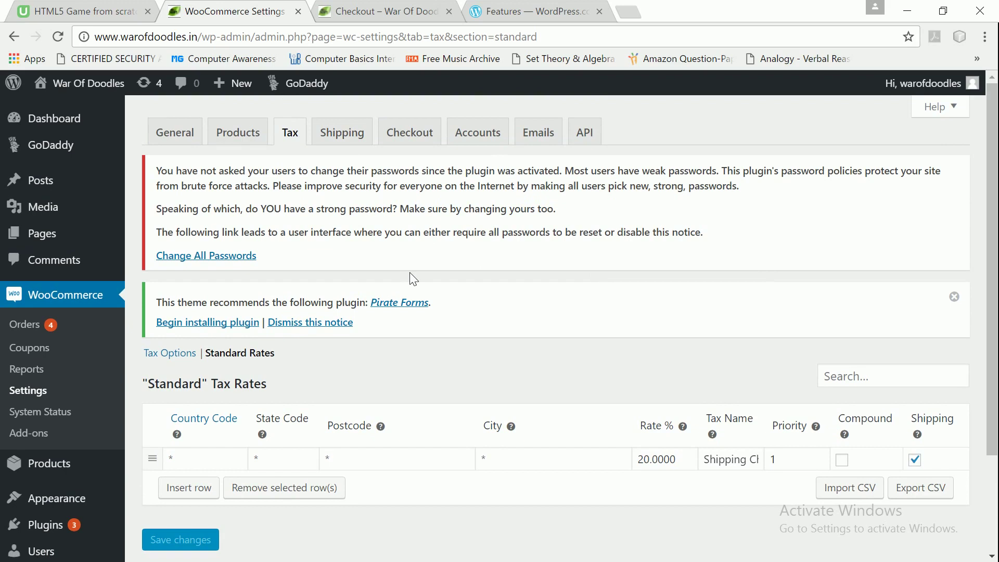
scroll(385, 372, "down", 3)
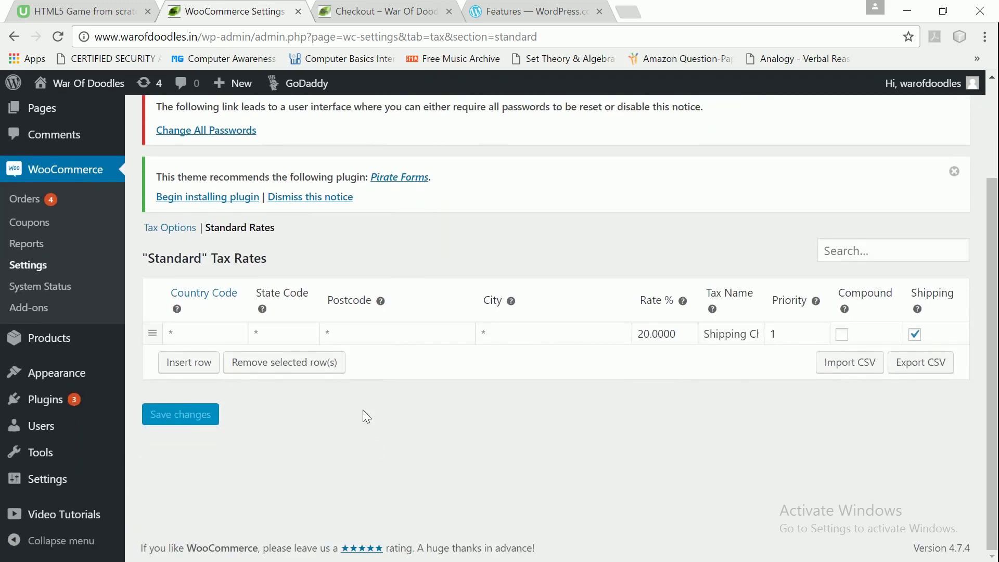
scroll(364, 410, "up", 3)
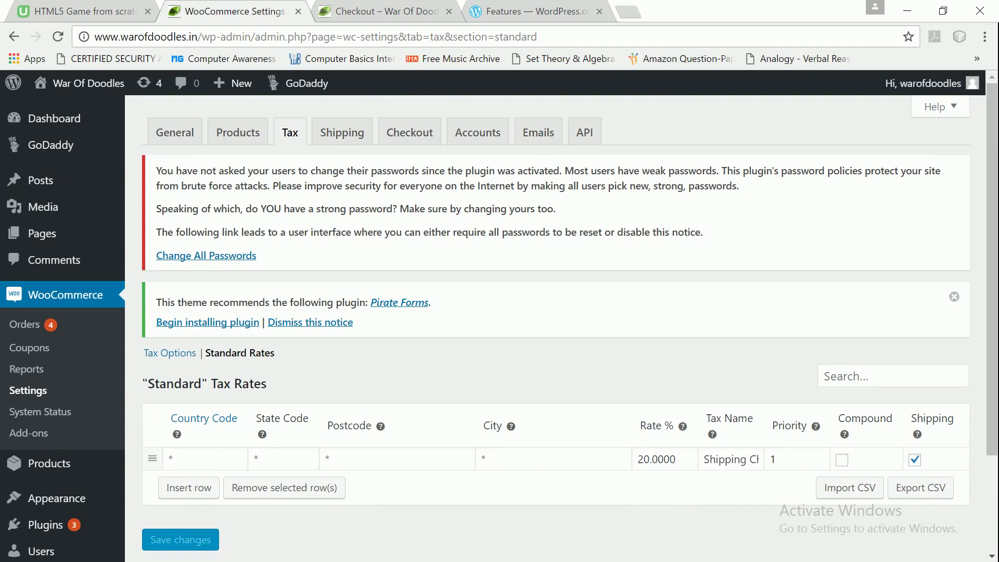
Step: Reload the store's checkout page and check the shipping charges line in the order summary
left_click(361, 6)
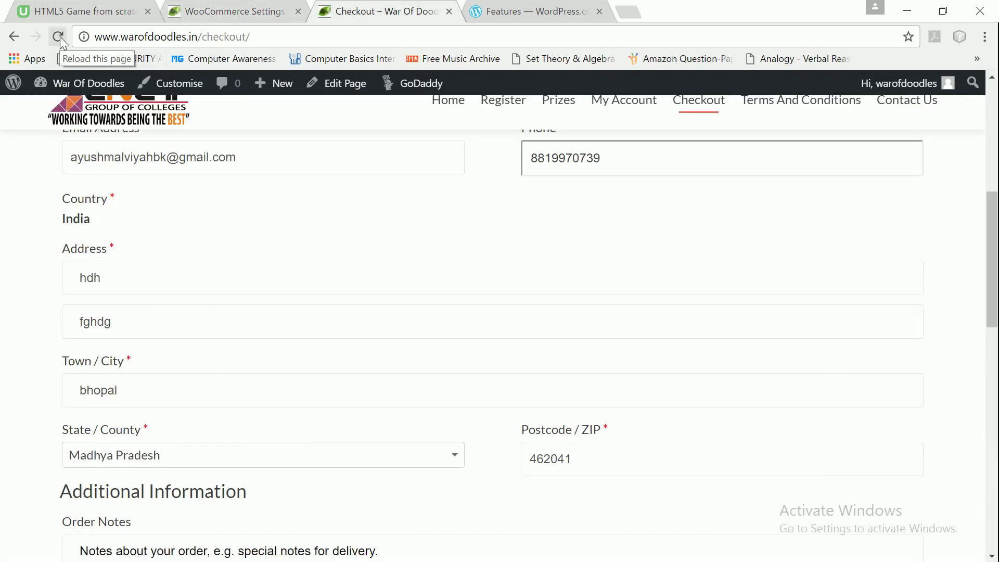
left_click(59, 38)
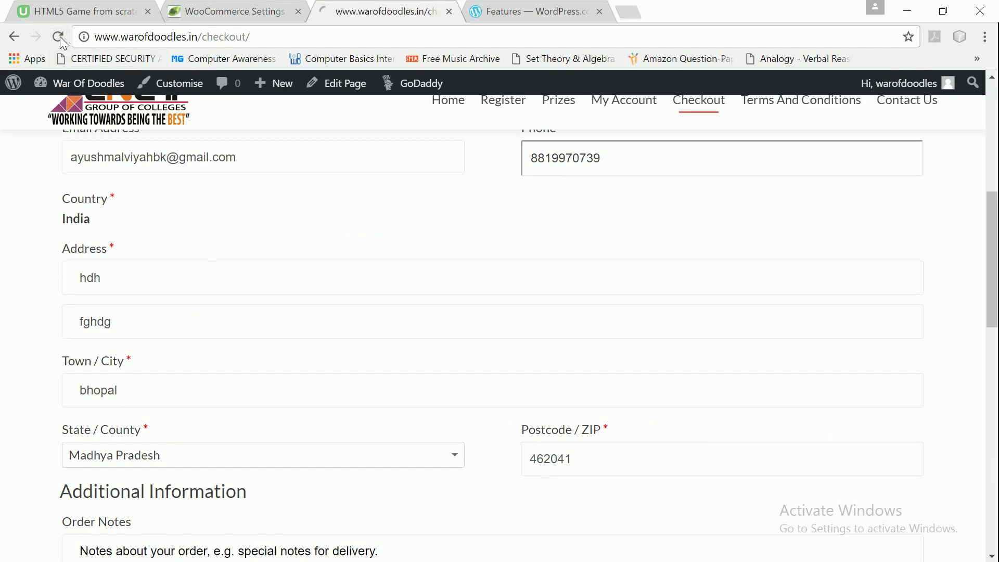
scroll(634, 312, "down", 9)
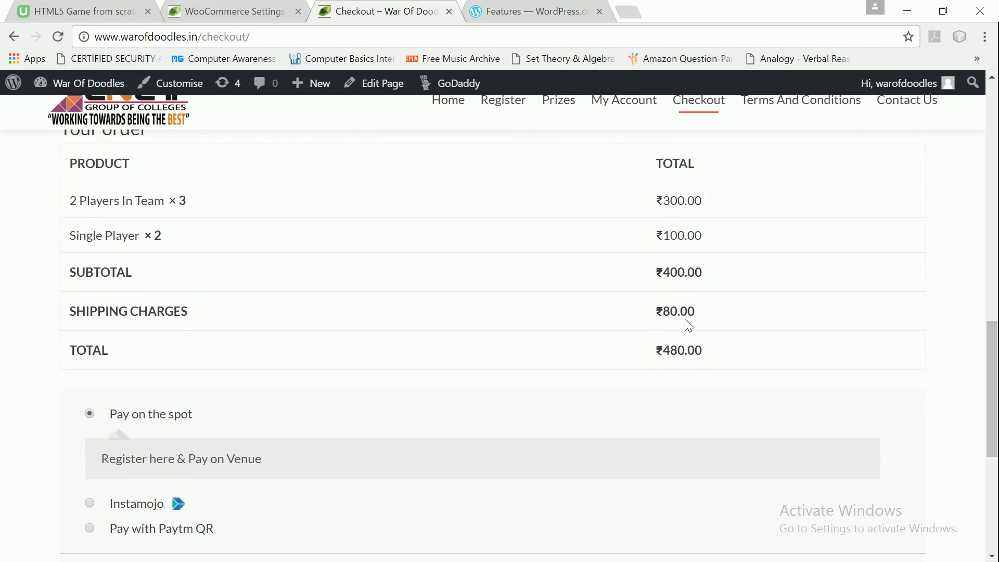
Step: Set the Shipping Charges rate to 0 in the Standard tax rates, turn off its Shipping option and save the rates
left_click(229, 10)
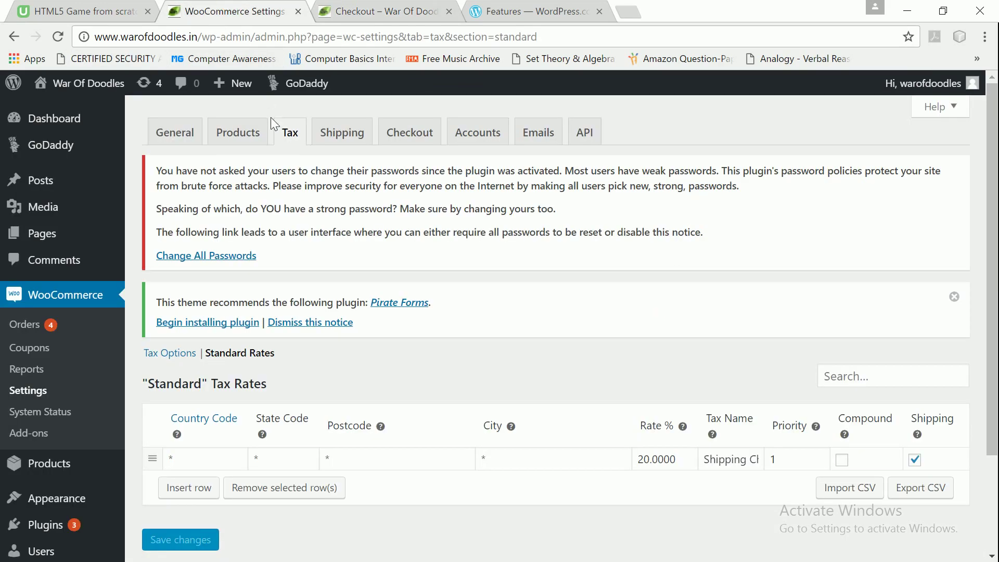
scroll(557, 424, "down", 1)
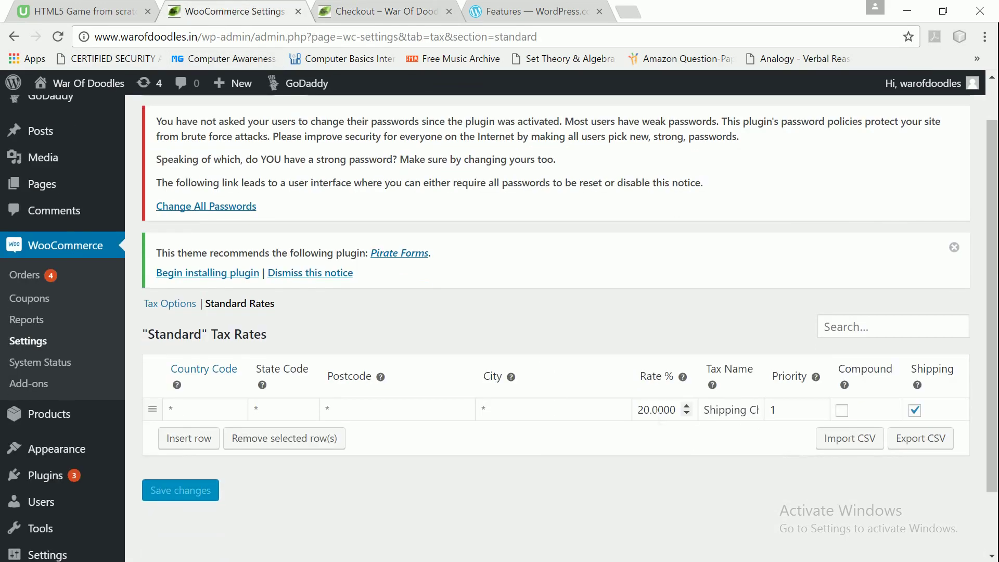
left_click(651, 417)
key("BackSpace")
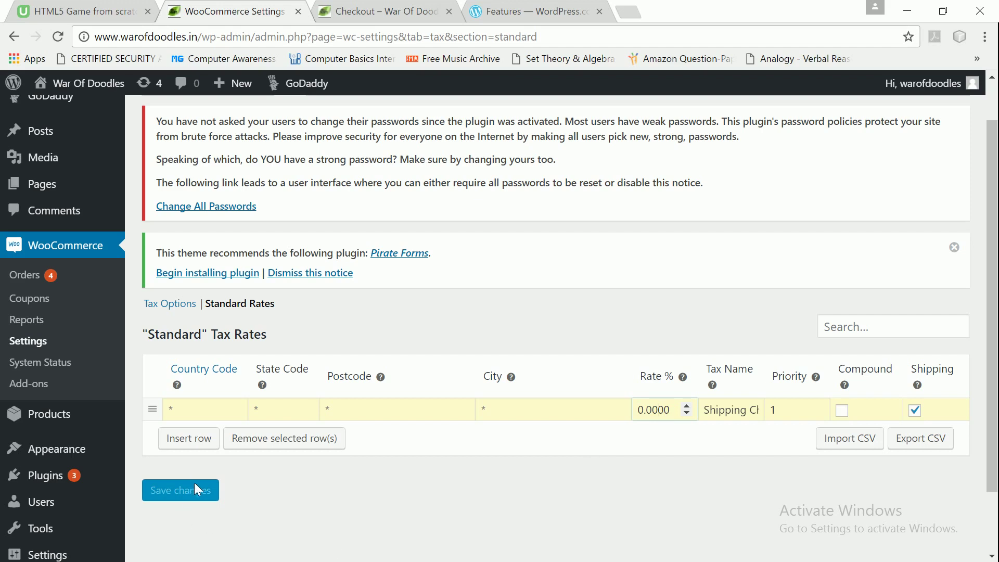
scroll(557, 311, "up", 1)
scroll(557, 311, "down", 2)
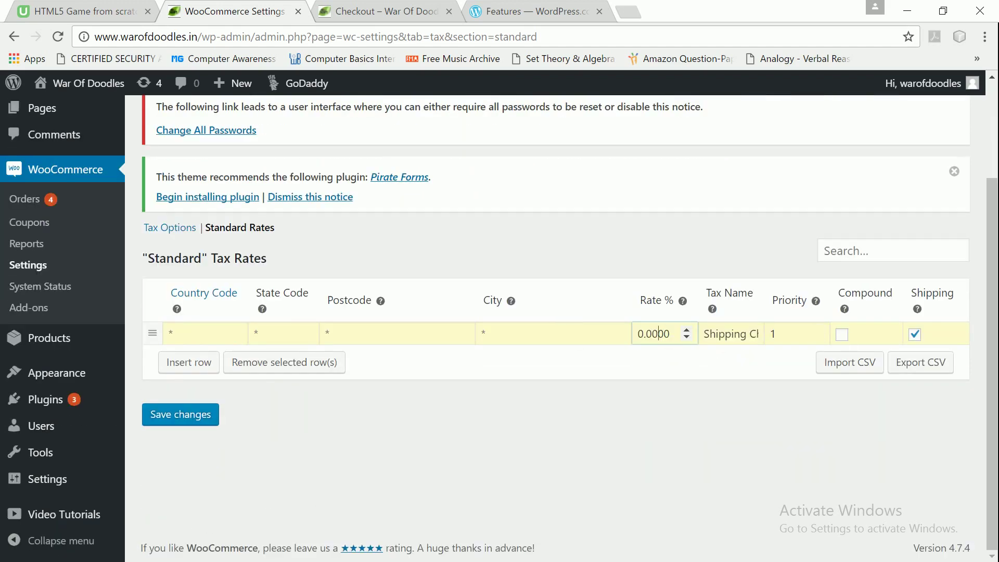
left_click(916, 336)
left_click(205, 425)
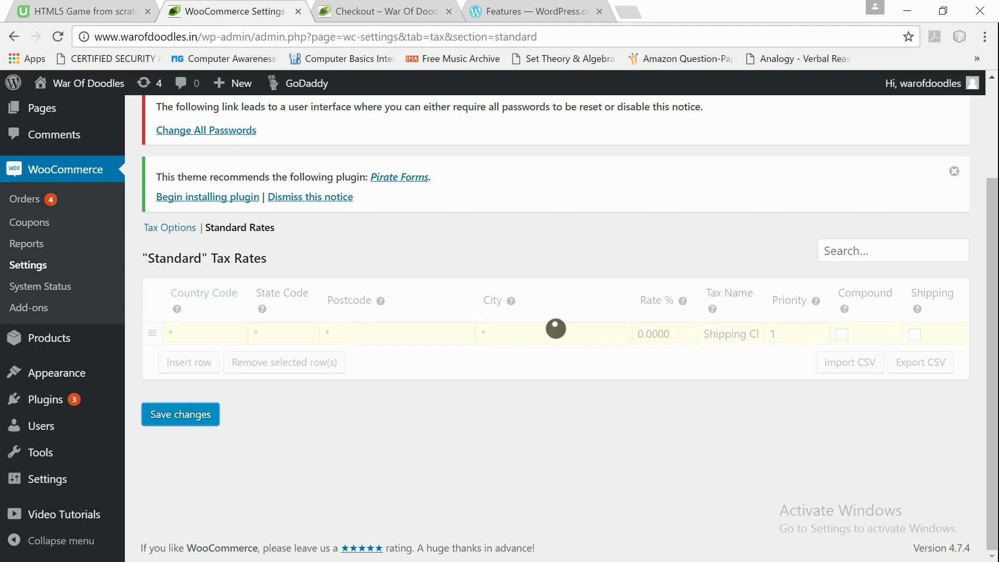
Step: Reload the store's checkout page and check the order summary for the shipping charges line
left_click(362, 19)
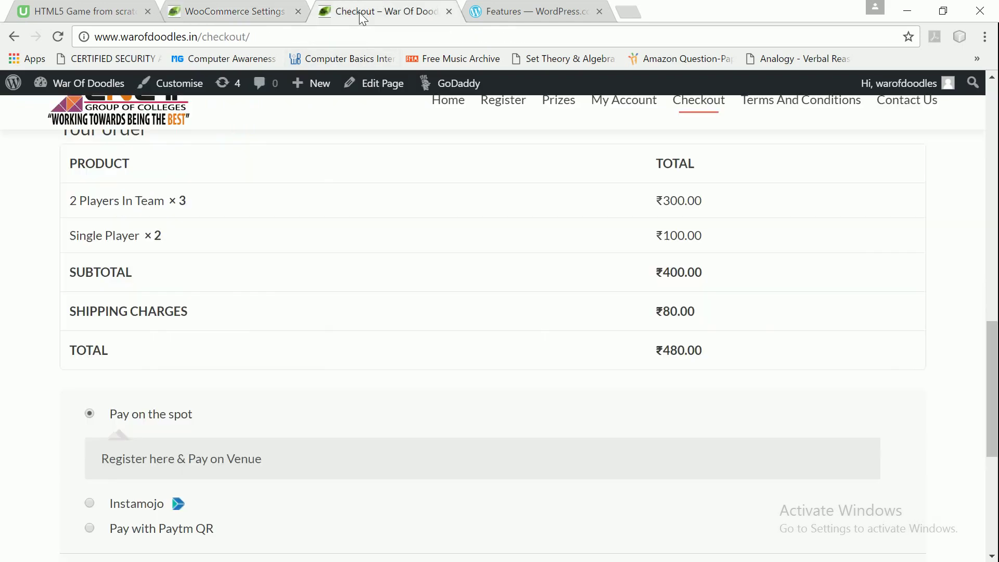
left_click(211, 23)
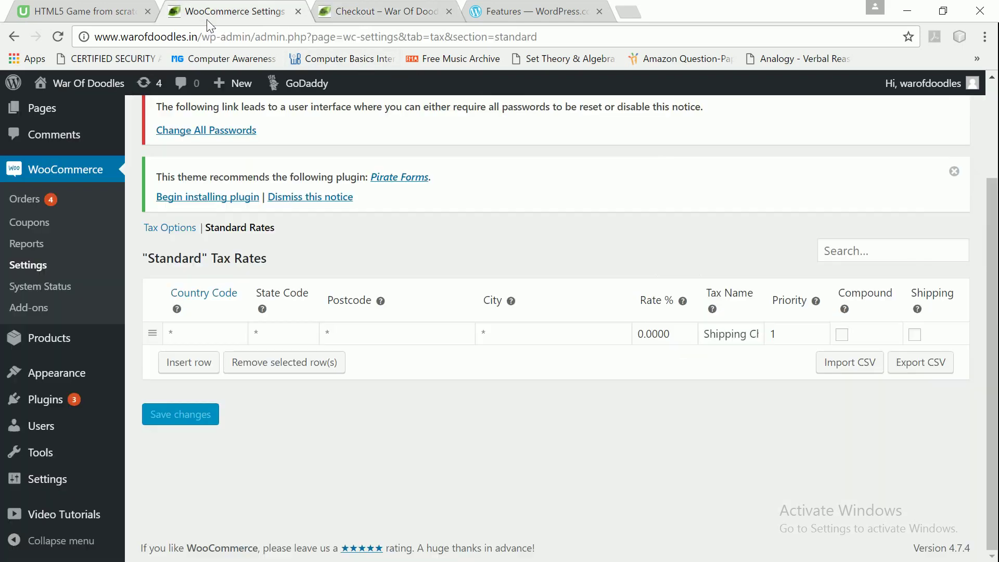
left_click(338, 20)
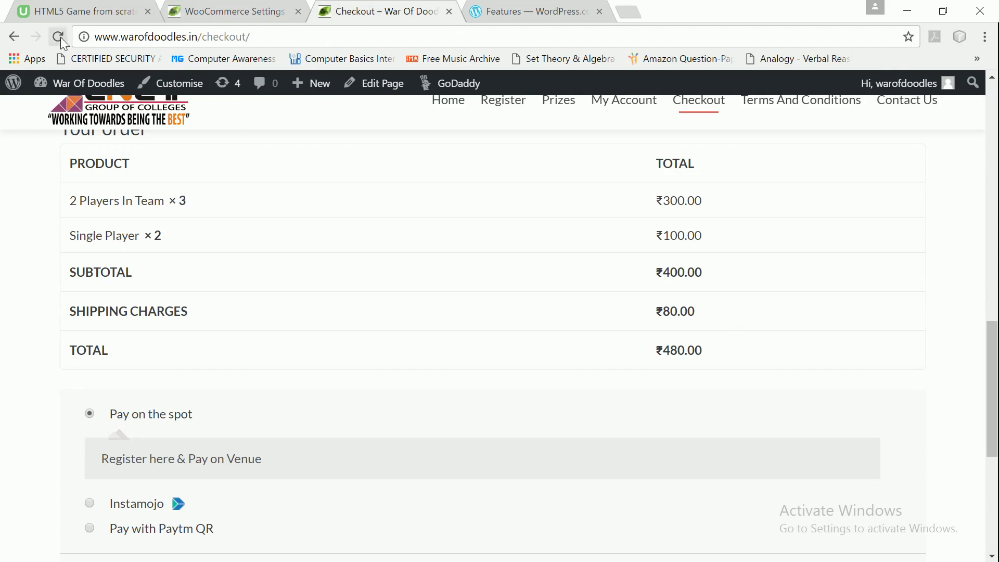
left_click(60, 36)
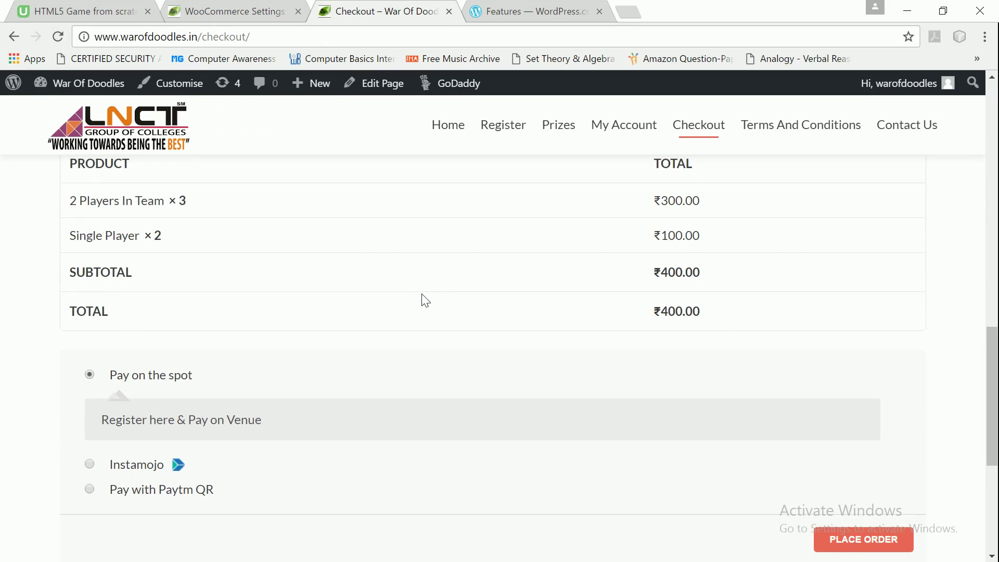
Step: In the Standard tax rates, enable Shipping for the Shipping Charges row, set its rate to 20 and save
left_click(242, 15)
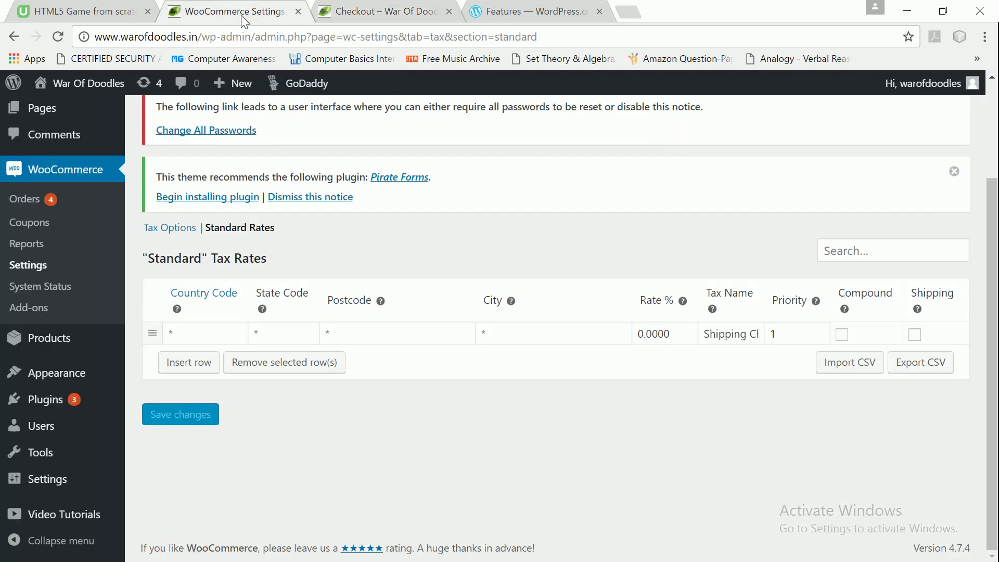
left_click(916, 336)
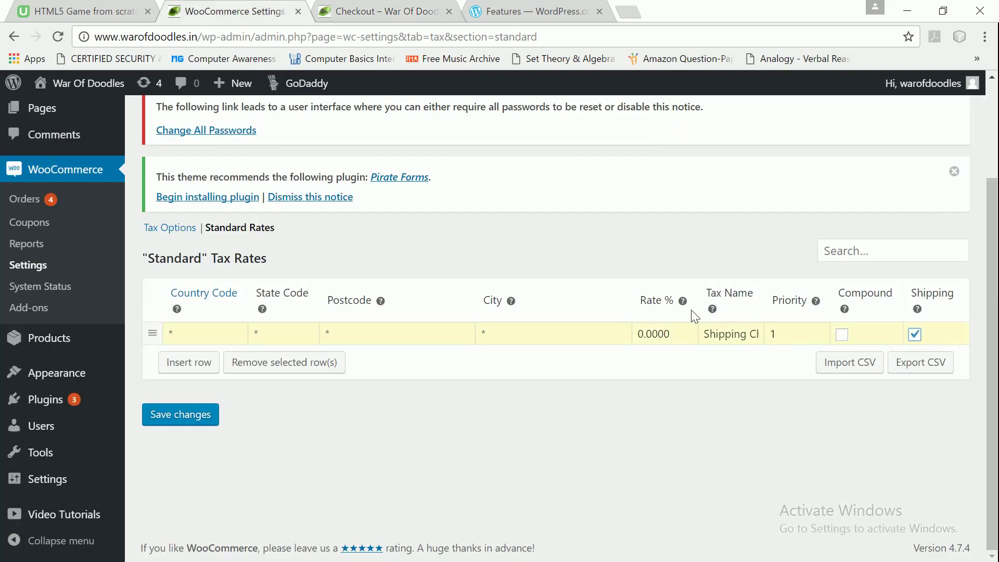
left_click(653, 335)
key("BackSpace")
type("20")
left_click(211, 417)
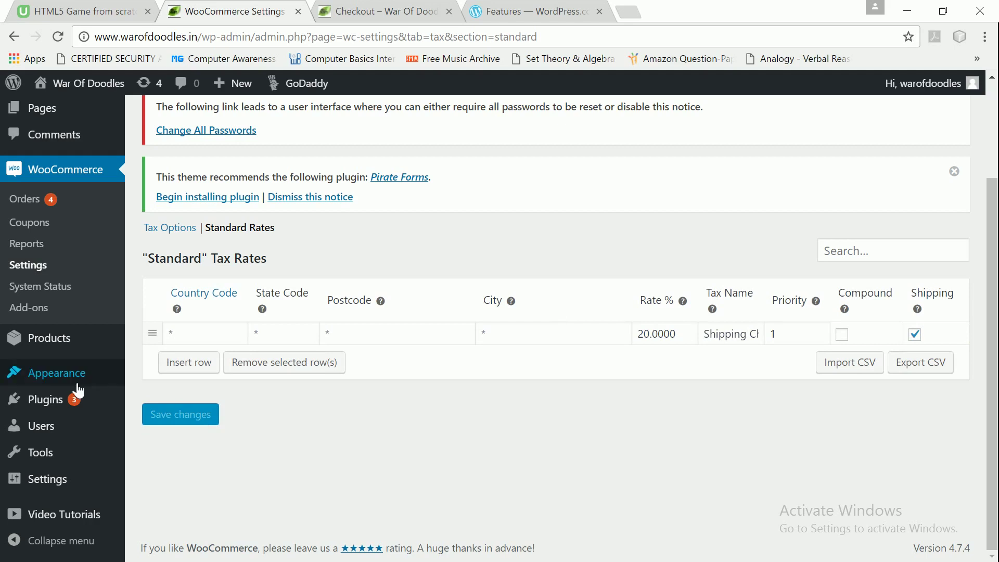
Step: Insert a new row in the Standard tax rates and set its rate to 5 percent
left_click(200, 363)
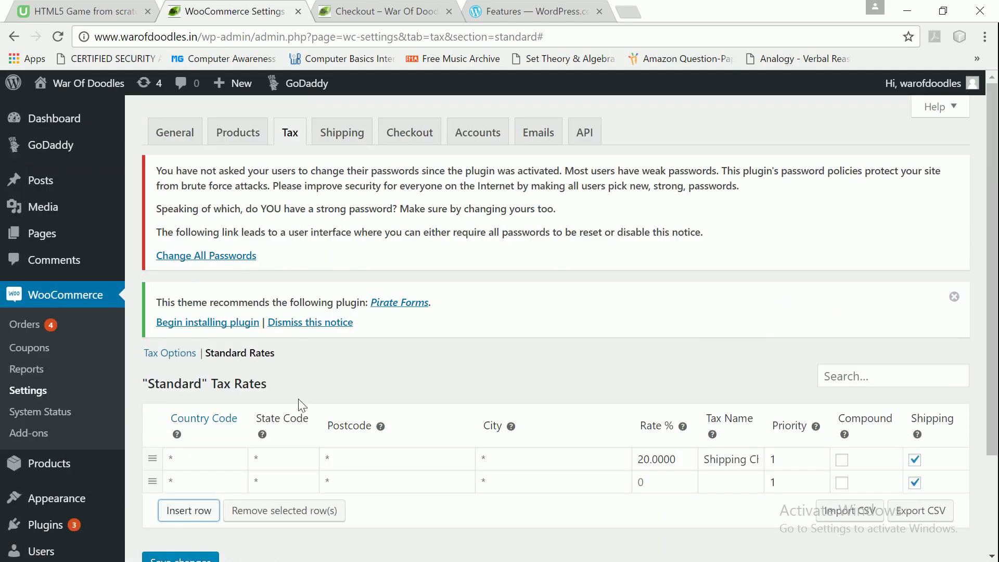
scroll(526, 416, "down", 2)
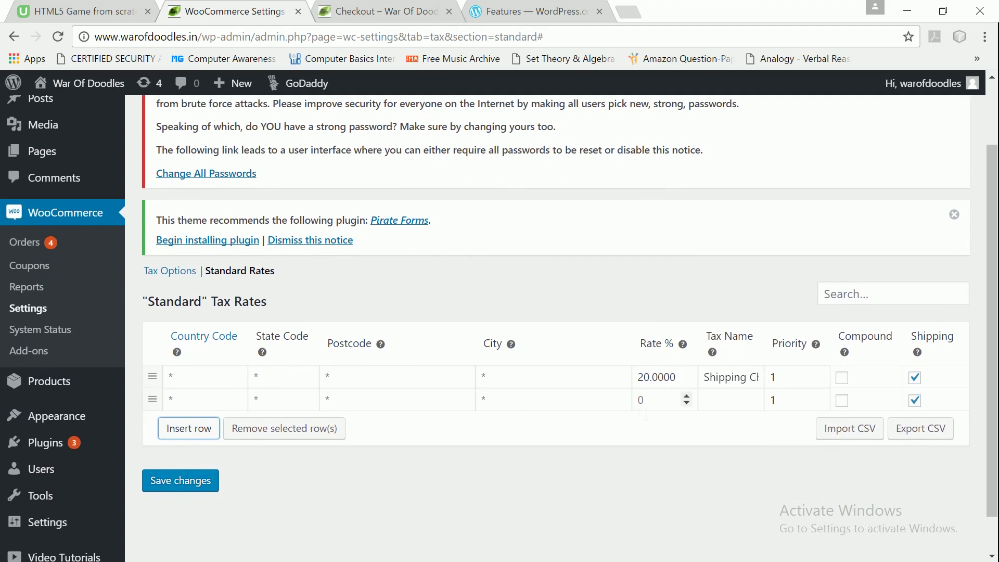
left_click(655, 410)
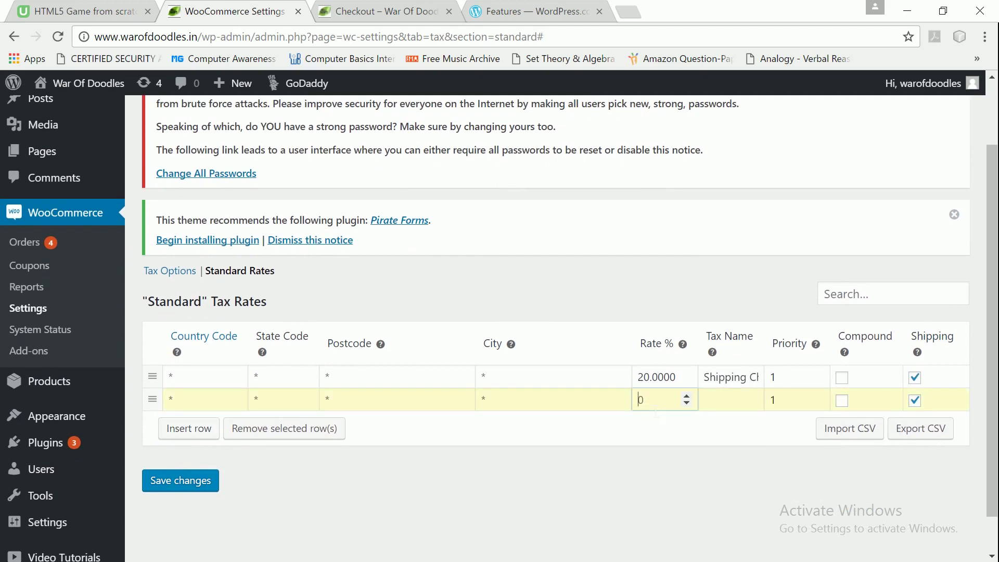
type("5")
Step: Name the new 5 percent tax "Service Tax" and save the rates
left_click(745, 410)
type("ser")
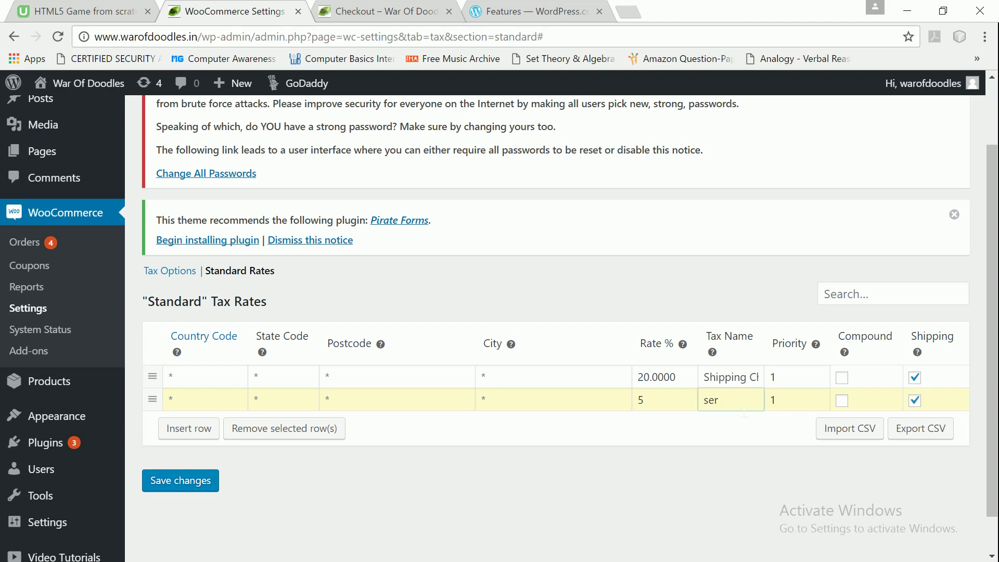
key("BackSpace")
key("BackSpace")
key("BackSpace")
type("Servu")
type("ce")
key("BackSpace")
key("BackSpace")
key("BackSpace")
type("ice Tax")
left_click(210, 480)
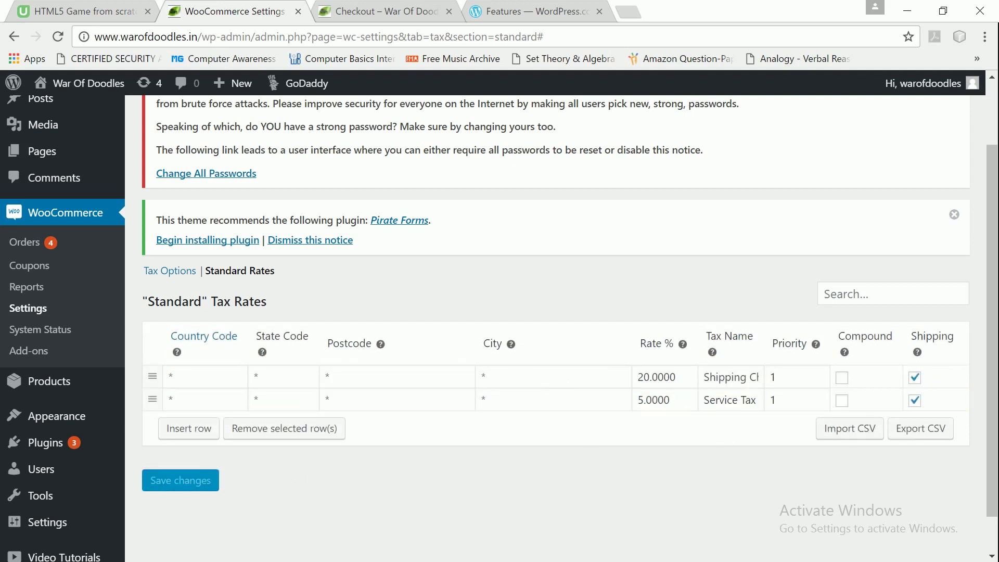
Step: Reload the store's checkout page and check the order summary for both tax lines
left_click(372, 9)
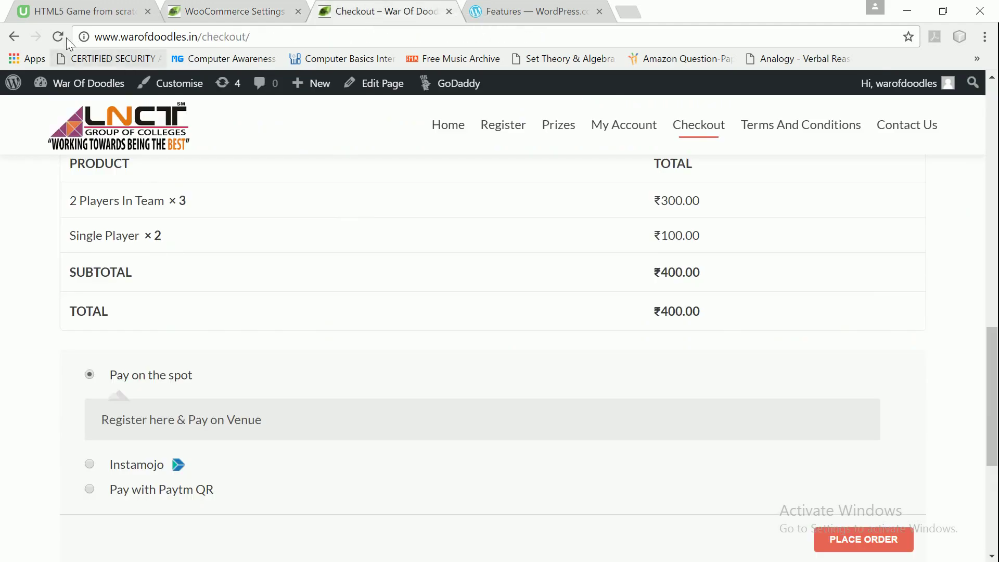
left_click(57, 36)
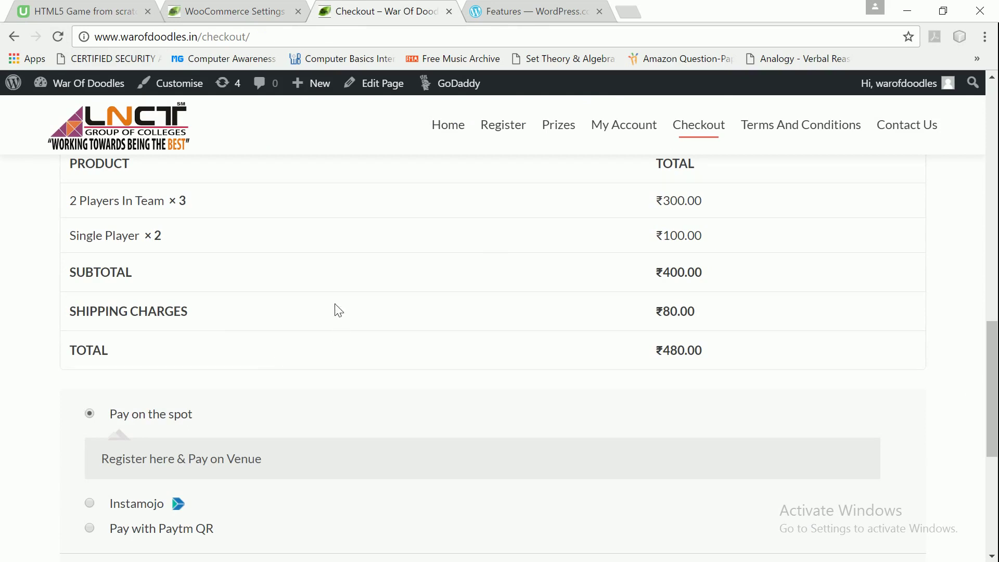
scroll(338, 310, "up", 1)
scroll(338, 311, "down", 3)
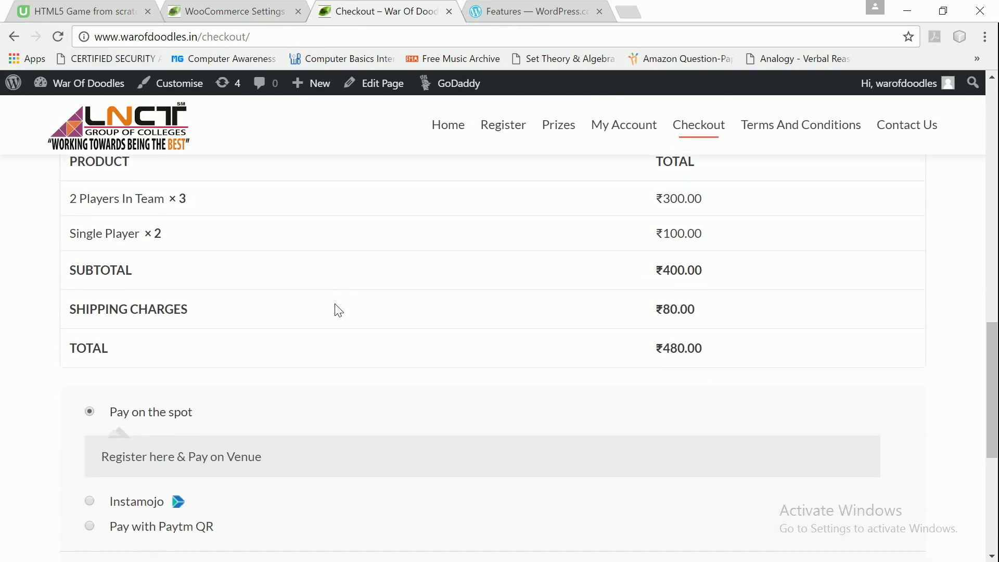
scroll(335, 310, "up", 5)
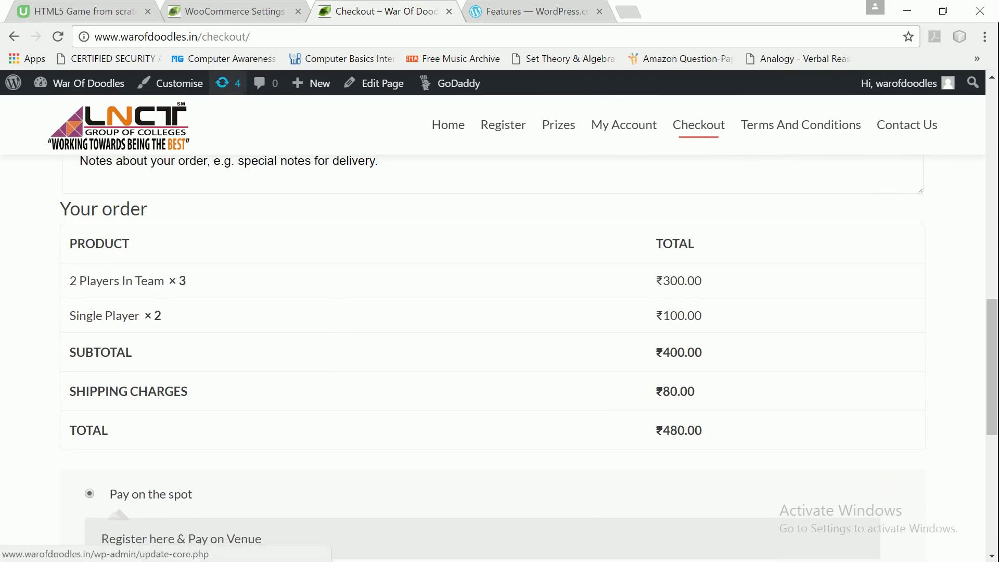
Step: Set the Service Tax row to priority 2 with Compound on and Shipping off, and save the rates
left_click(238, 15)
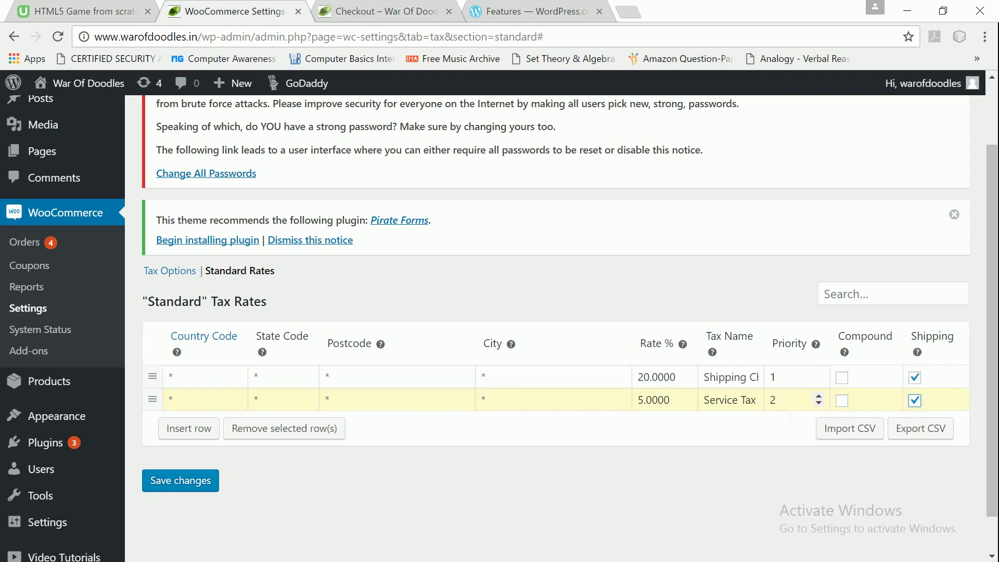
left_click(790, 408)
left_click(915, 401)
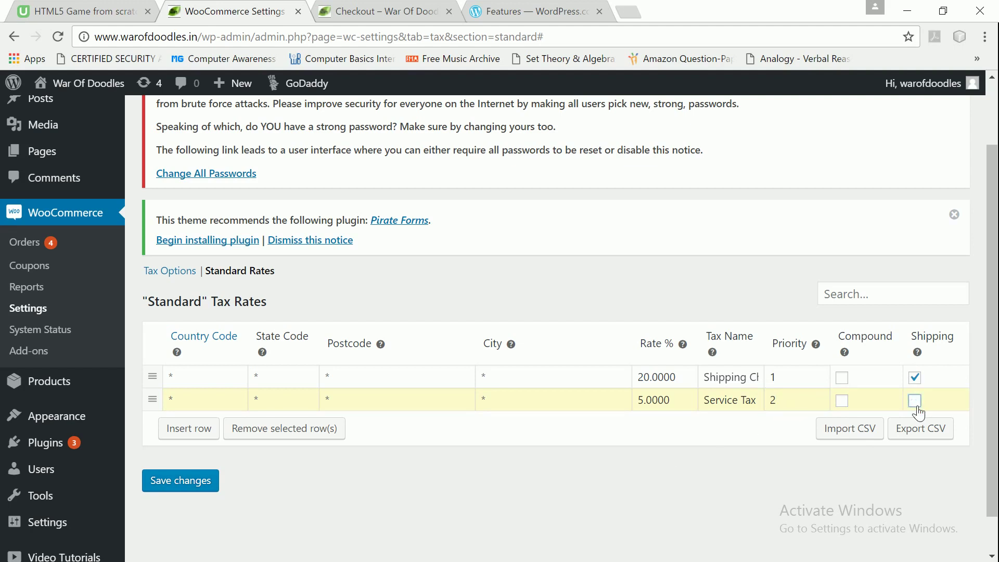
left_click(843, 401)
left_click(205, 481)
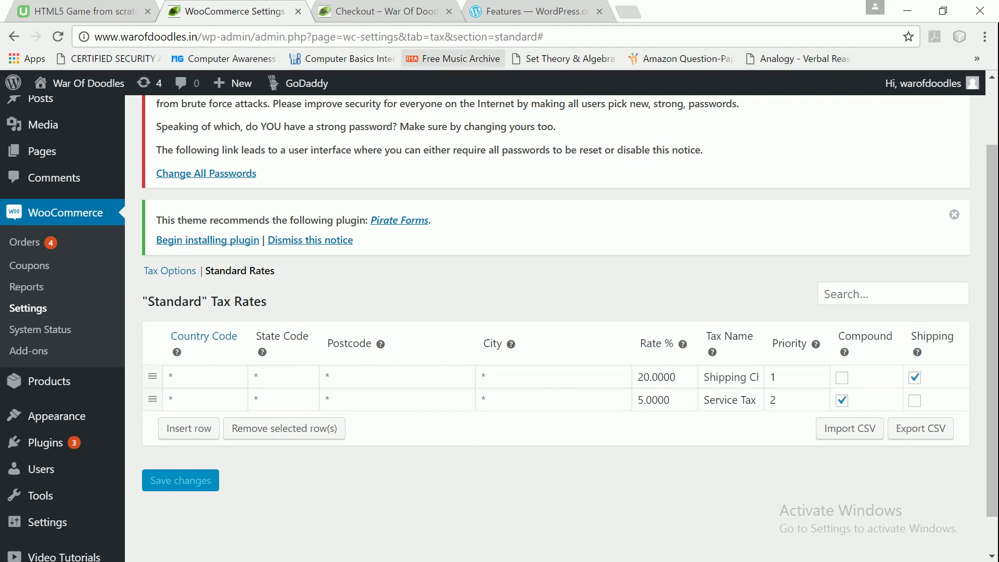
Step: Reload the checkout page and check how the compounded Service Tax is added to the order
left_click(385, 12)
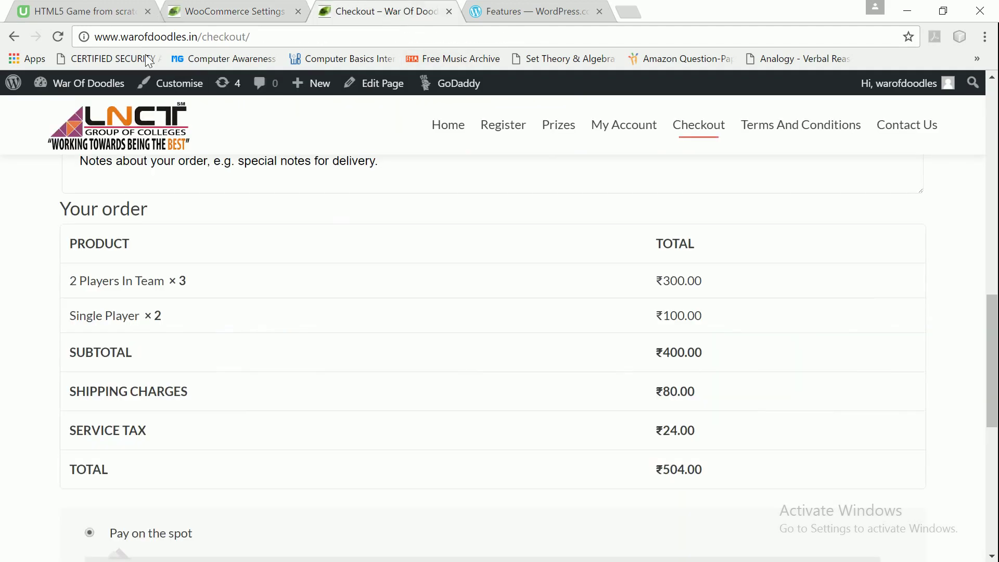
left_click(59, 38)
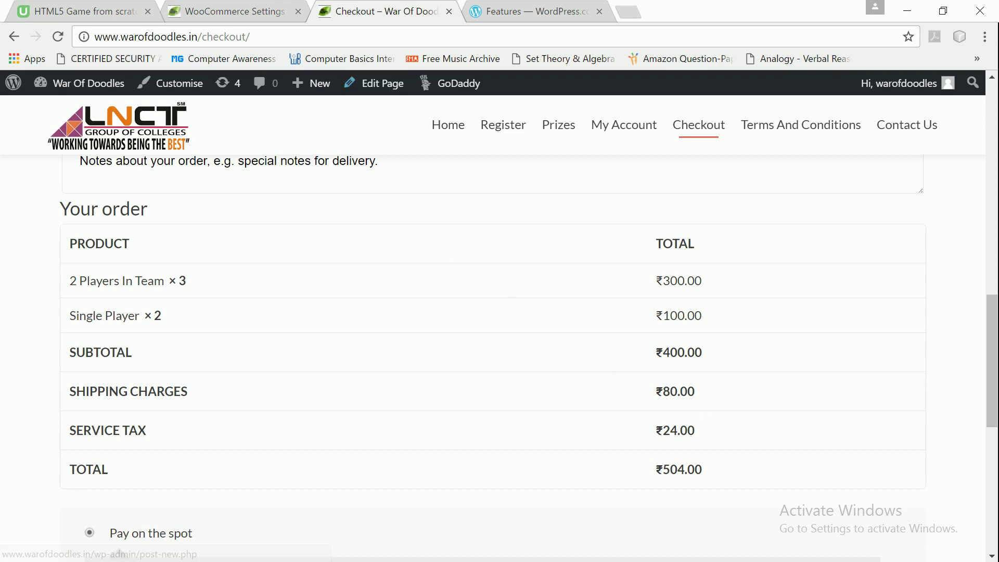
Step: Insert another row below Shipping Charges in the Standard tax rates, named "Shipping charges" with a rate of 20 percent
left_click(251, 14)
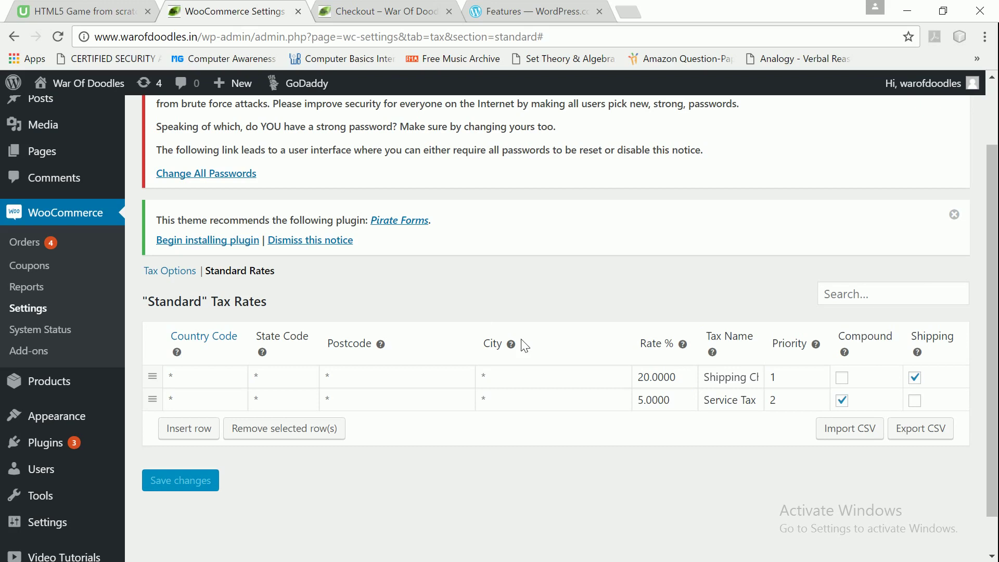
left_click(325, 492)
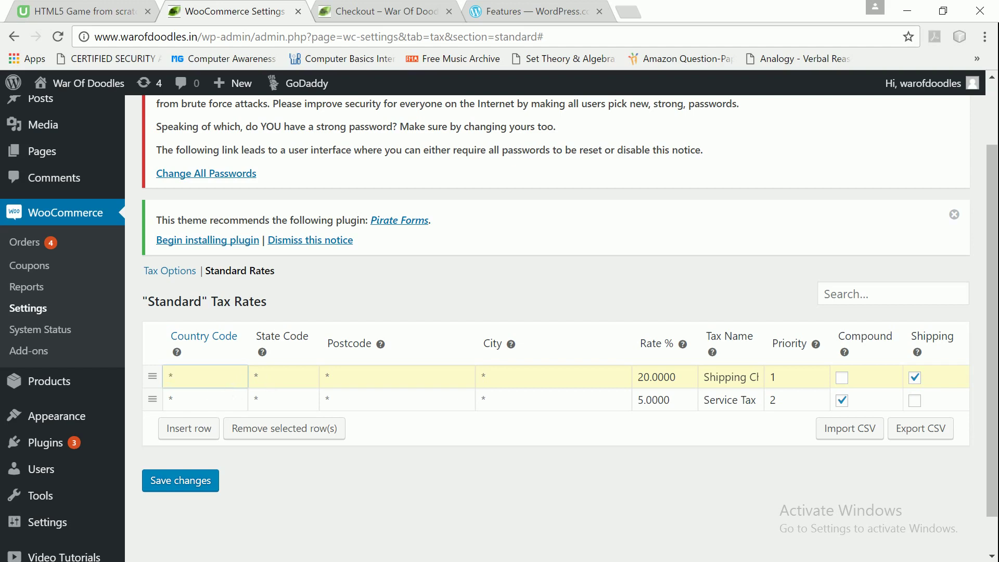
left_click(198, 428)
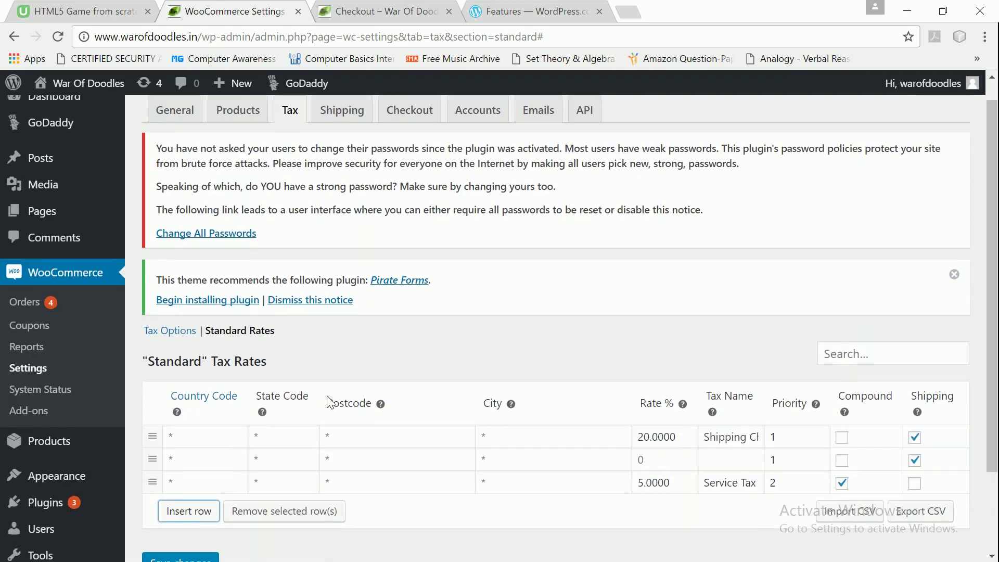
scroll(327, 402, "down", 2)
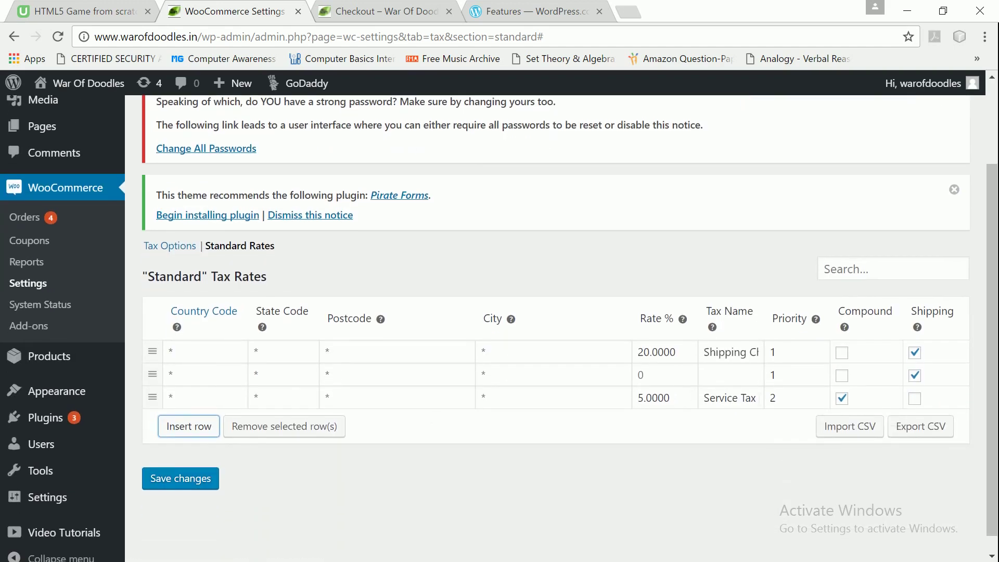
left_click(748, 377)
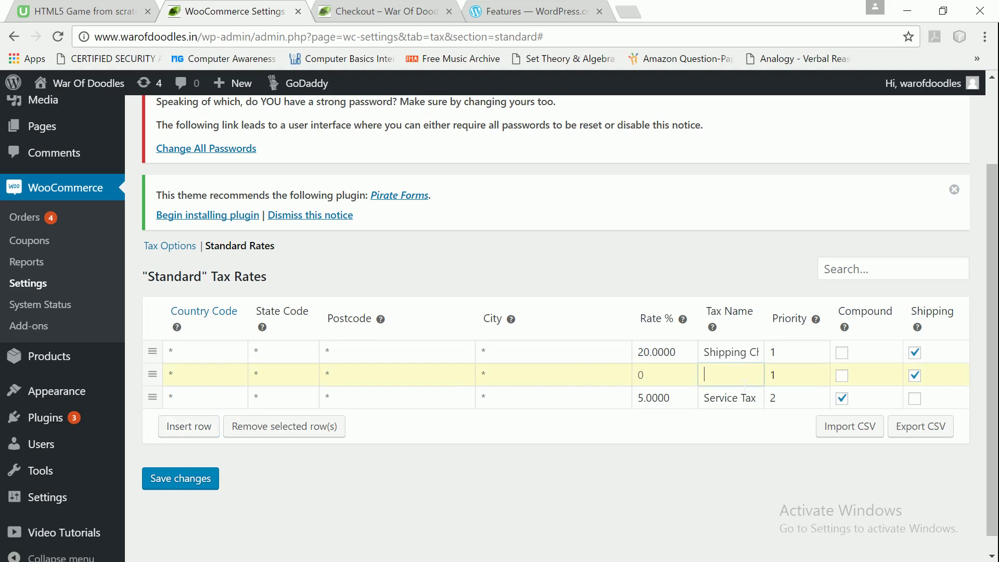
type("S")
type("hipping ")
type("charges")
left_click(660, 378)
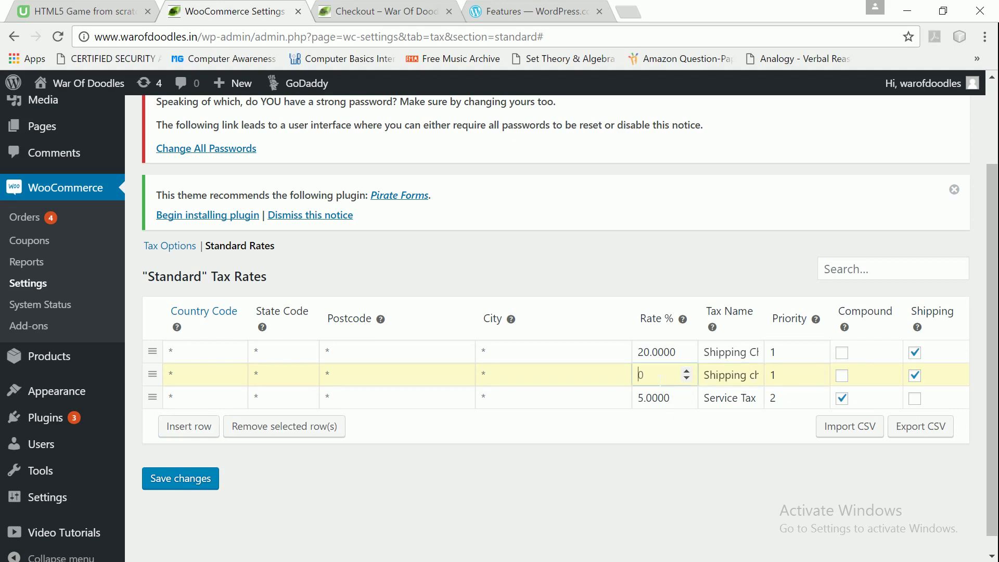
type("20")
Step: Restrict the first Shipping Charges rate to country code IN and state code MP, Madhya Pradesh
left_click(231, 358)
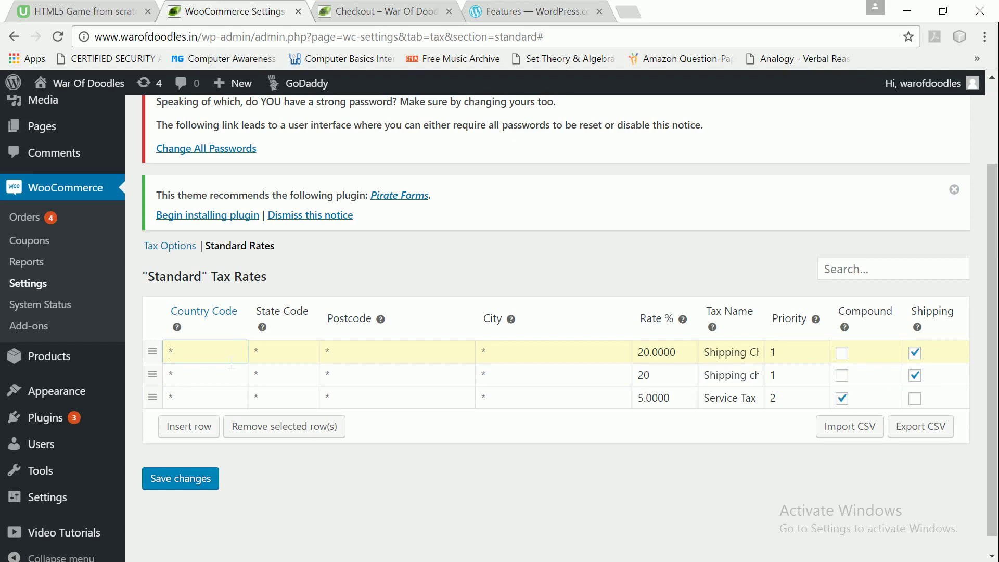
type("IN")
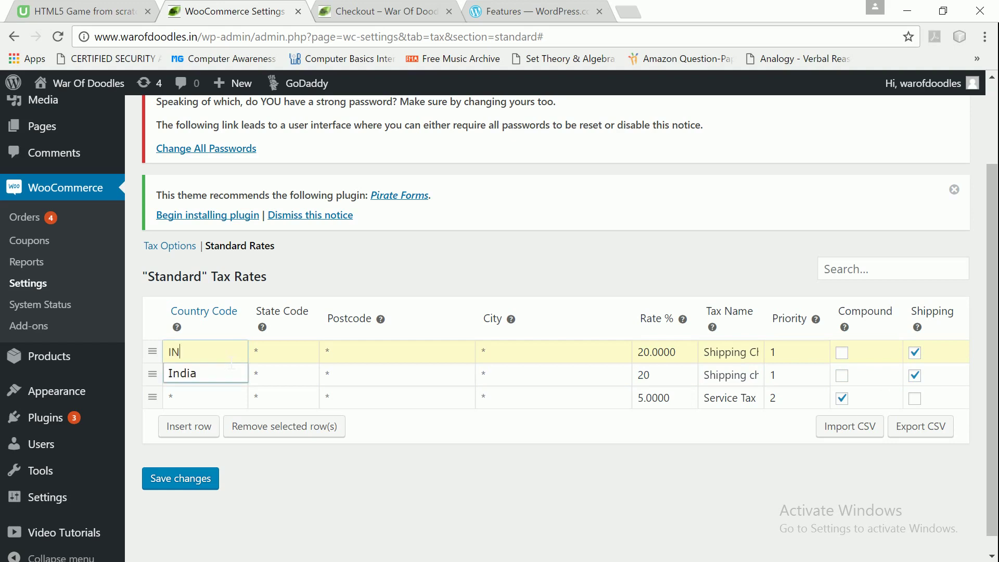
left_click(208, 375)
left_click(291, 355)
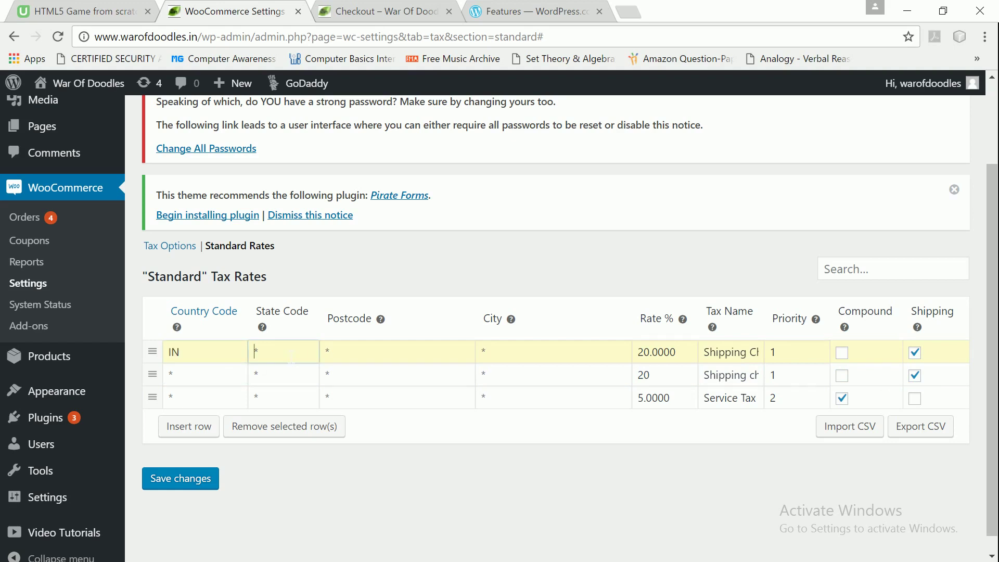
type("madhy")
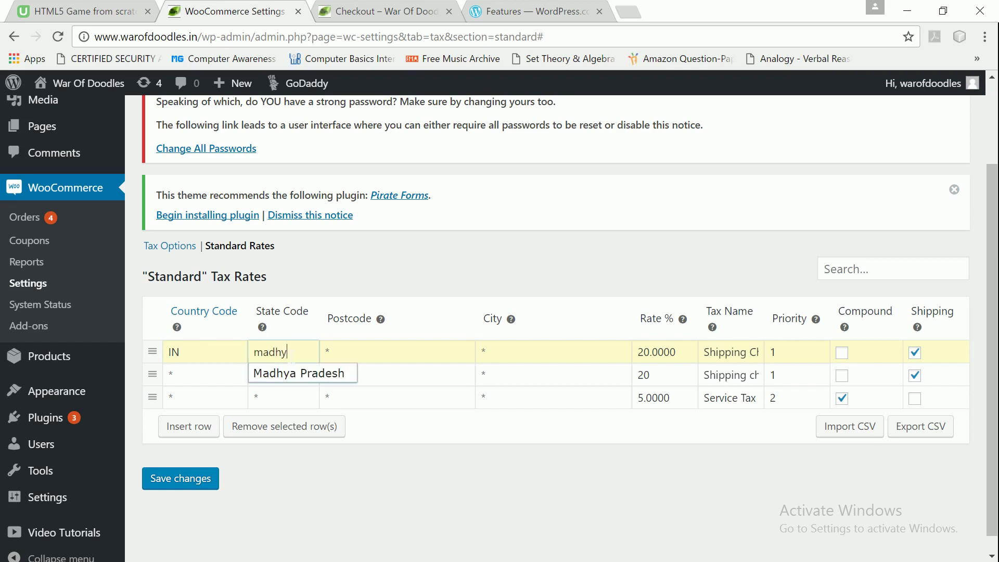
key("Down")
key("Return")
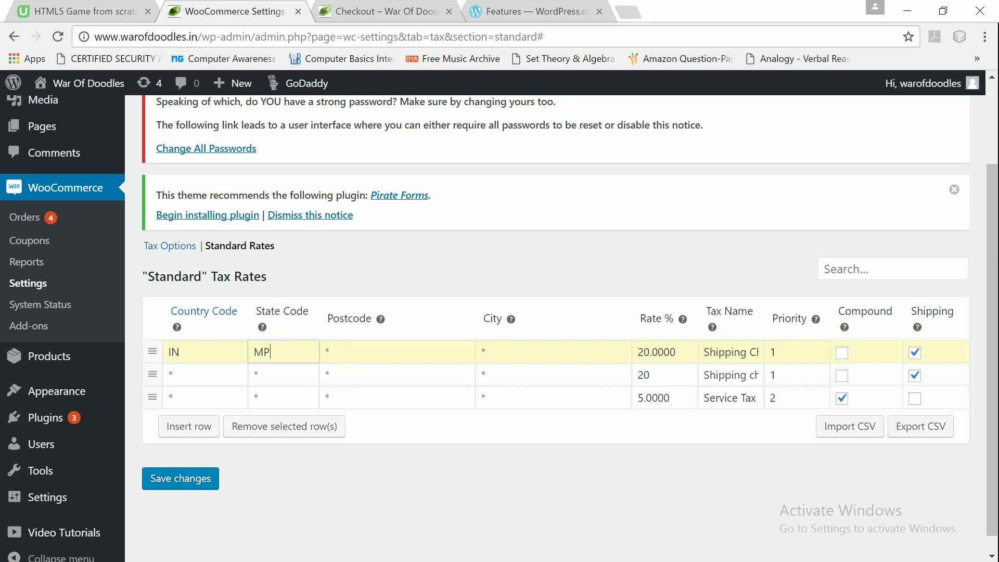
Step: Narrow the Madhya Pradesh rate to postcode 462041 and city "bhopal"
left_click(375, 351)
type("462041")
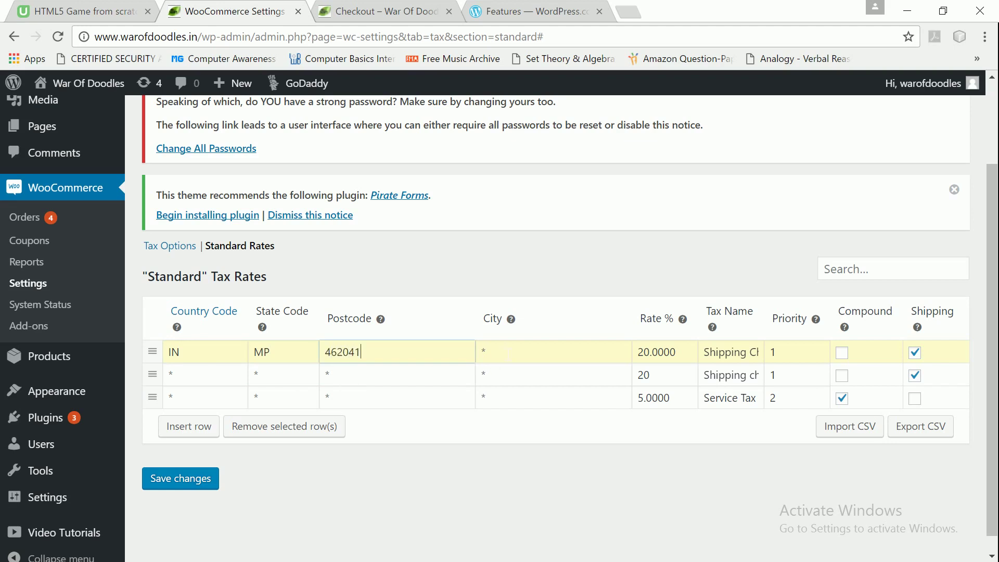
left_click(507, 353)
type("bho")
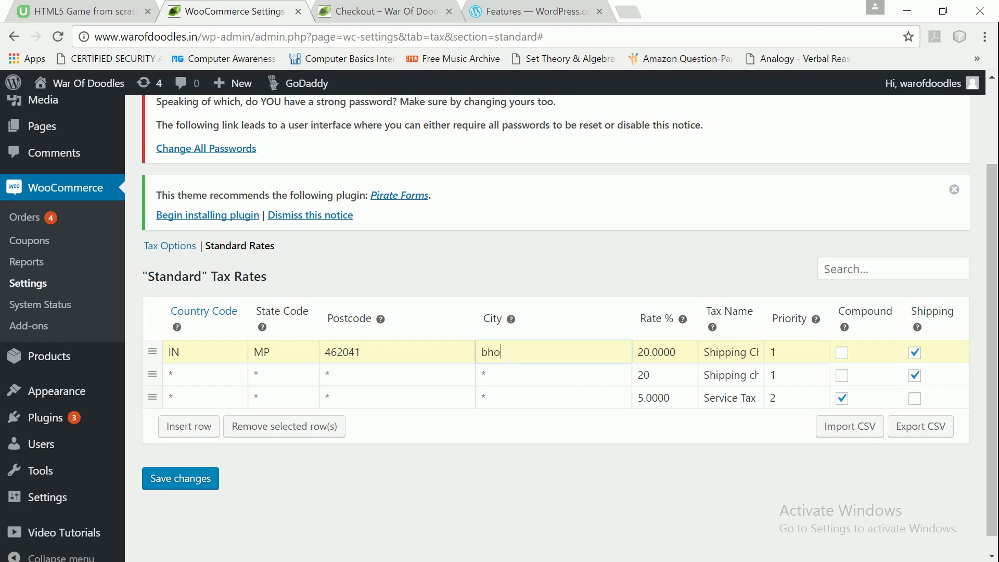
type("pal")
mouse_move(512, 319)
mouse_move(380, 321)
Step: Restrict the second shipping charges rate to country code IN and state code UP, Uttar Pradesh, leaving postcode and city open
left_click(220, 379)
type("IN")
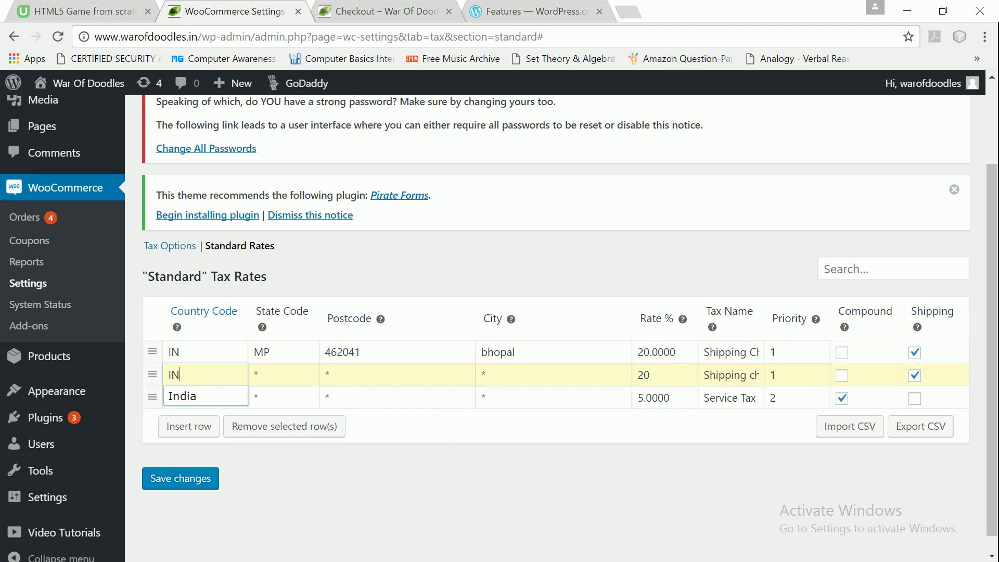
left_click(219, 395)
left_click(279, 378)
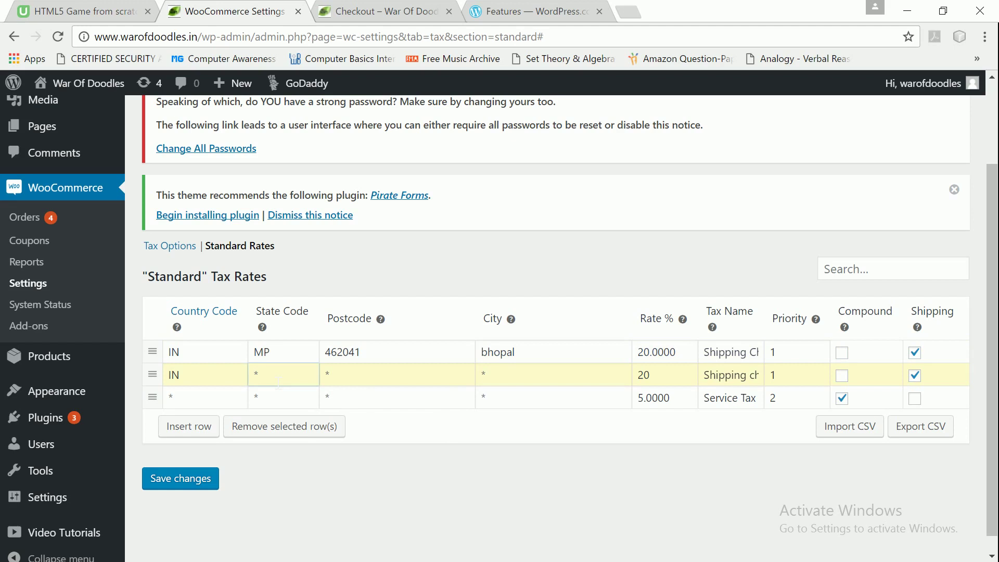
type("uttar")
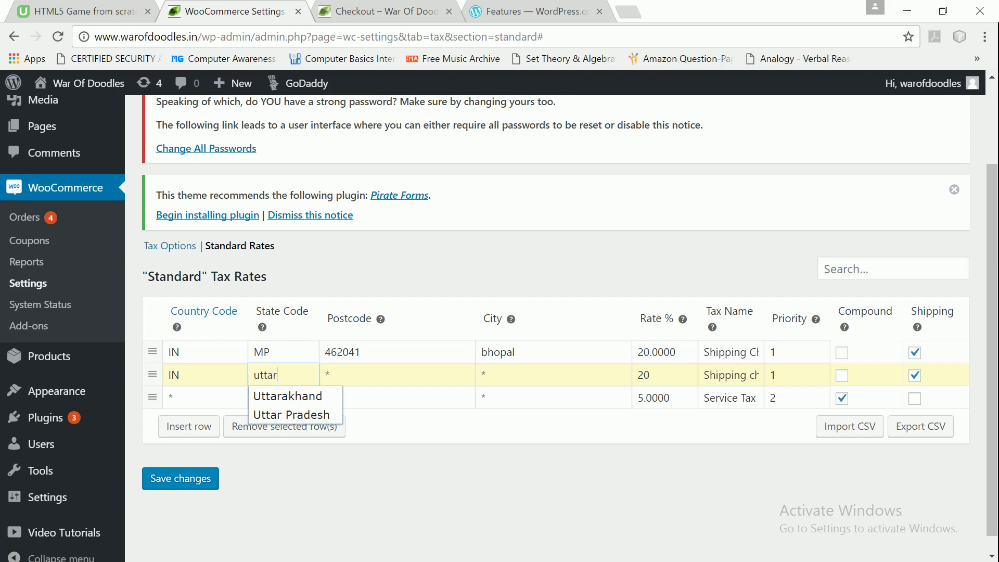
left_click(300, 414)
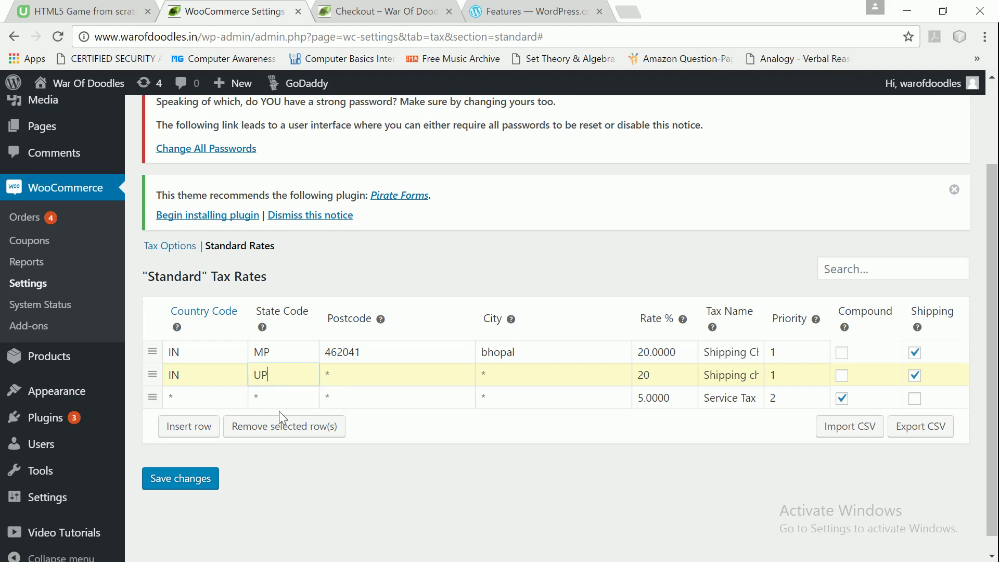
left_click(379, 384)
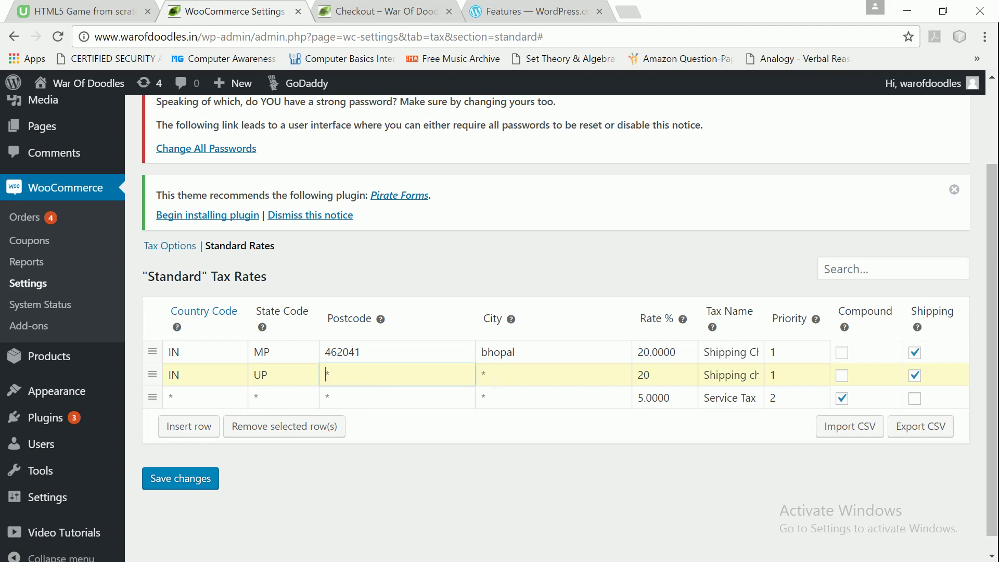
left_click(494, 381)
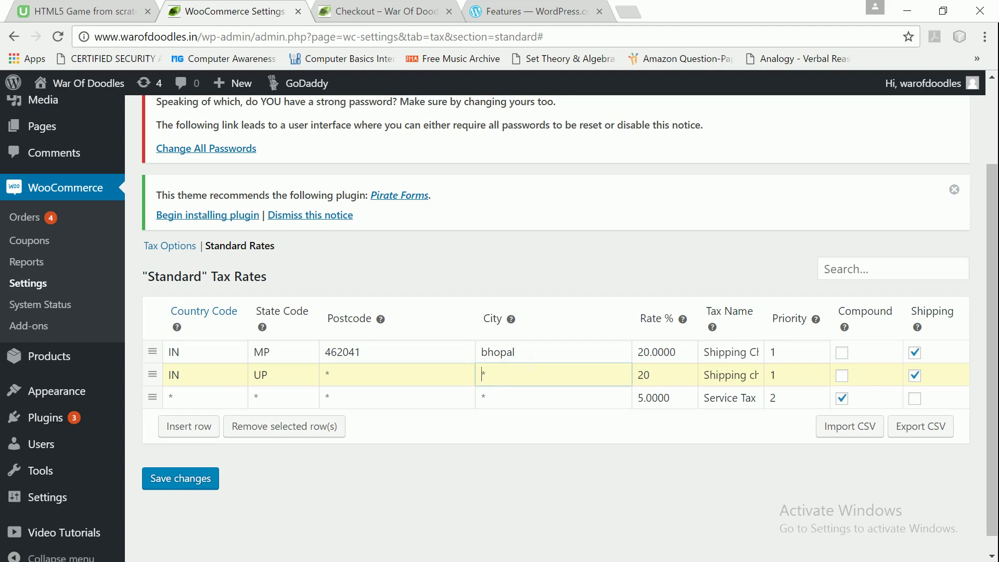
Step: Clear the city and postcode from the Madhya Pradesh rate
left_click(531, 359)
key("BackSpace")
key("BackSpace")
key("BackSpace")
key("BackSpace")
key("BackSpace")
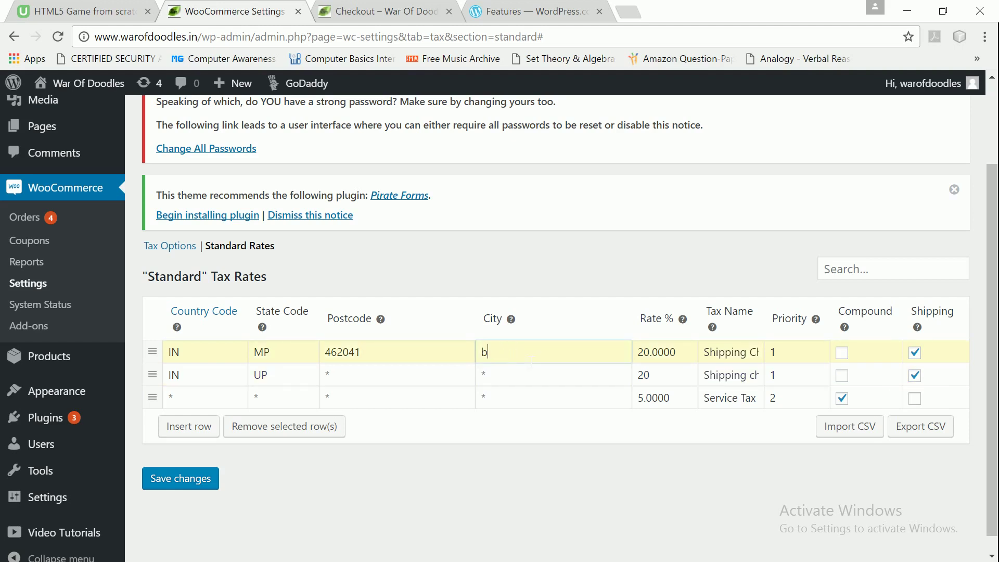
key("BackSpace")
left_click(443, 358)
key("BackSpace")
key("BackSpace")
key("BackSpace")
key("BackSpace")
key("BackSpace")
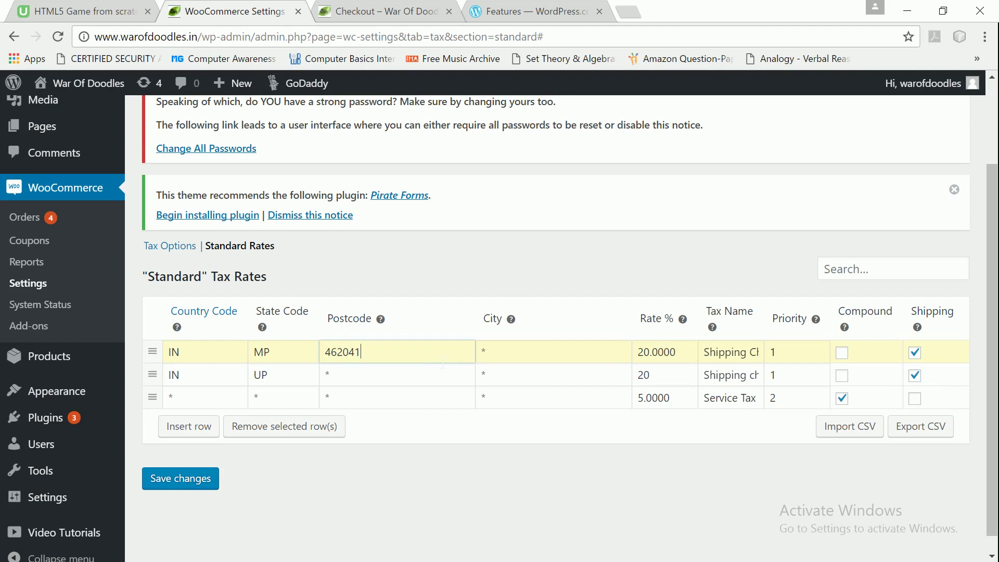
key("BackSpace")
Step: Set the Uttar Pradesh shipping rate to 40 percent and save the Standard tax rates
left_click(644, 375)
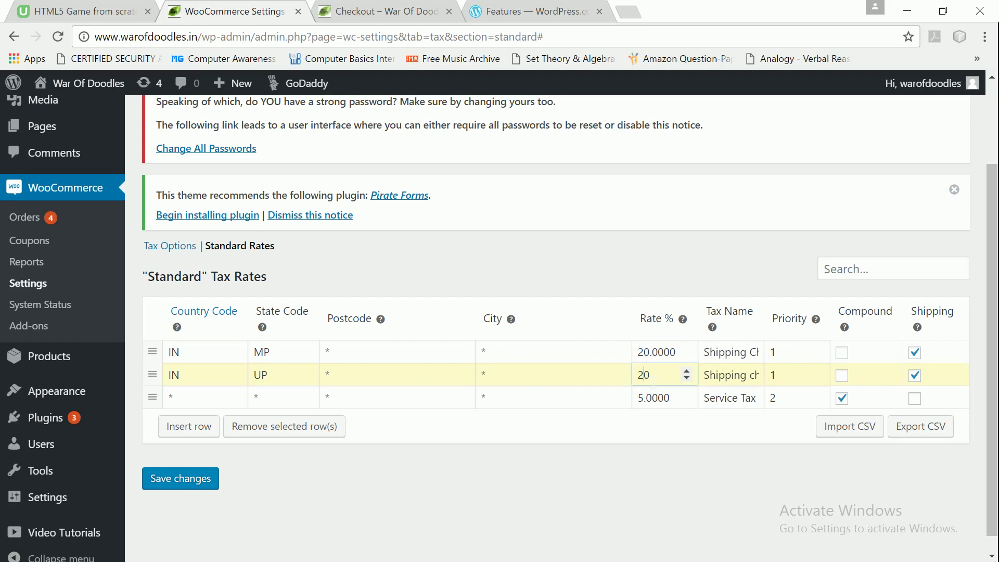
key("BackSpace")
type("40")
left_click(188, 481)
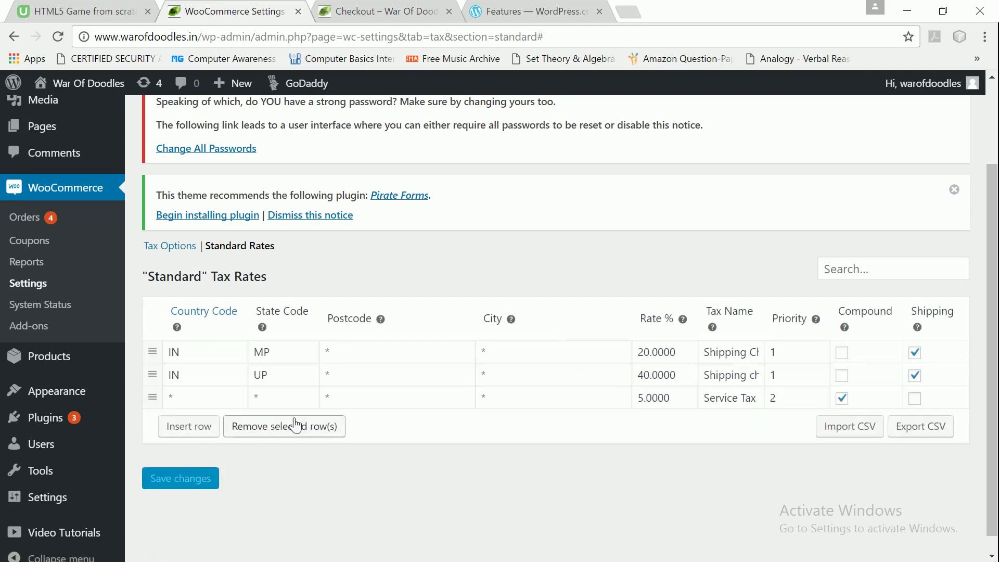
Step: Switch to the store's checkout page and change the billing state to Uttar Pradesh
left_click(352, 13)
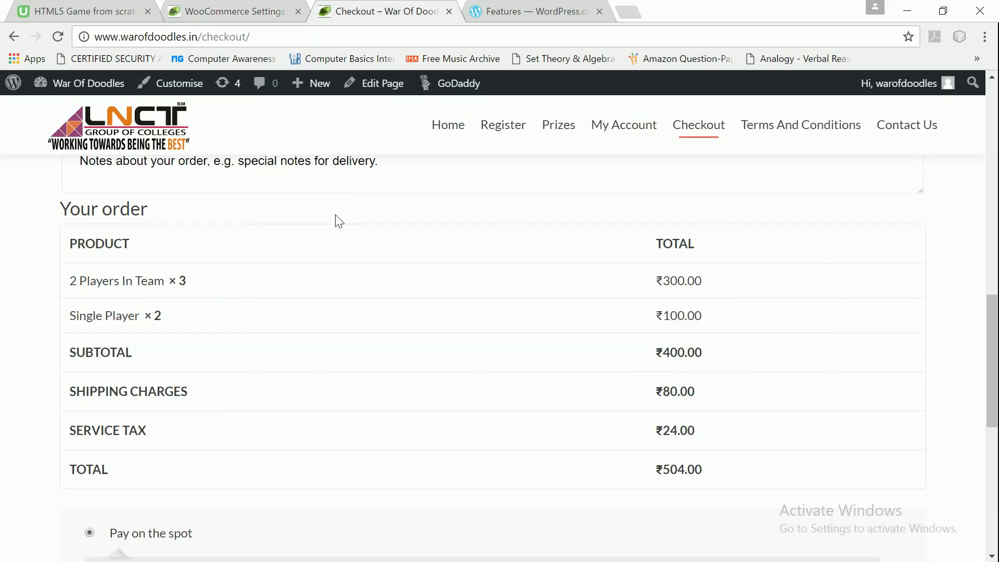
scroll(335, 306, "up", 7)
scroll(339, 307, "down", 3)
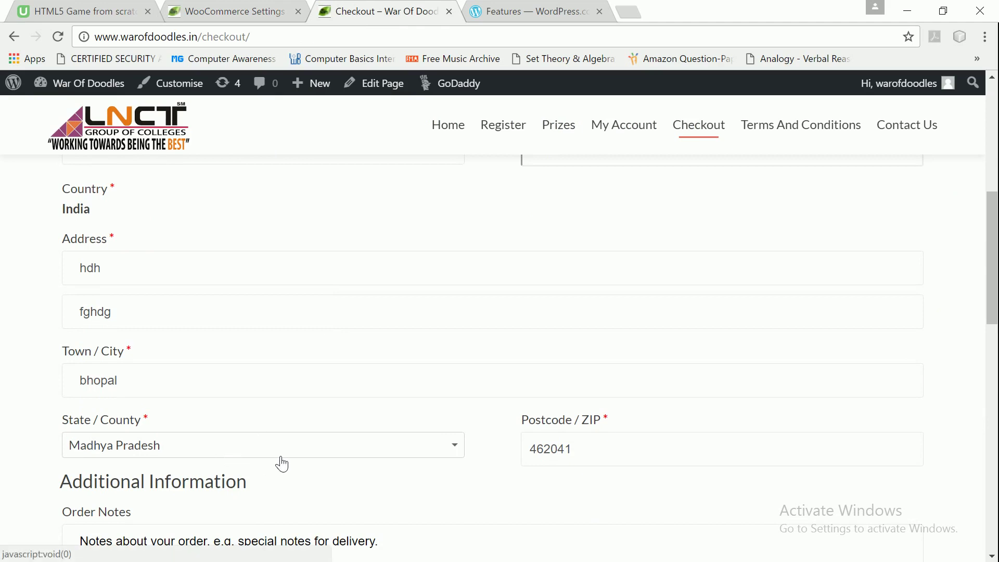
scroll(286, 346, "down", 8)
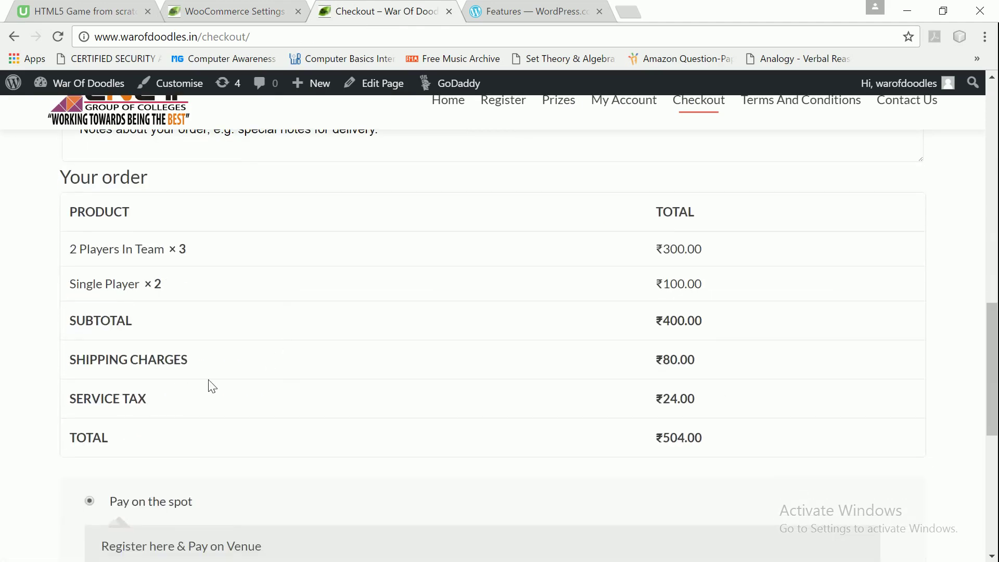
scroll(450, 286, "up", 5)
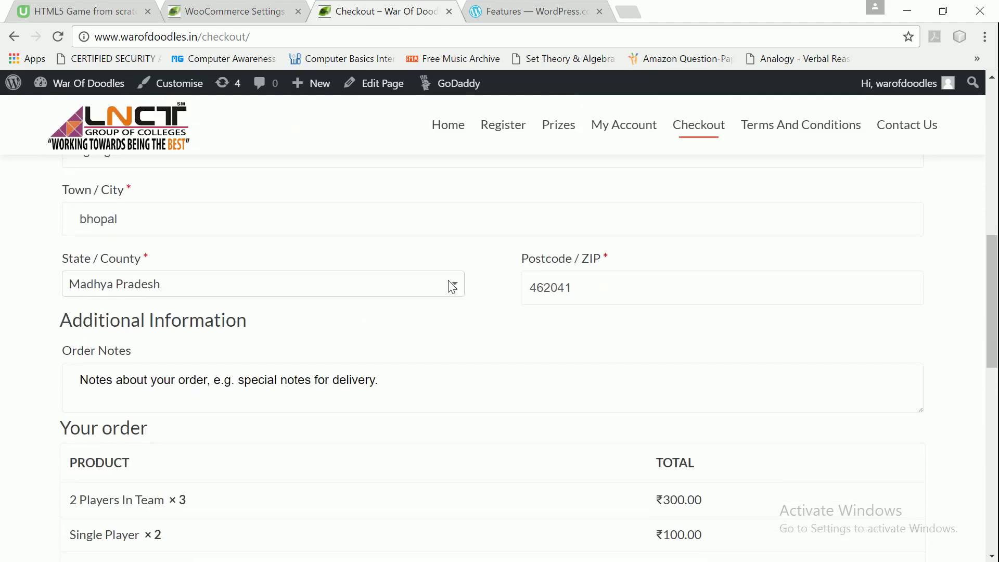
scroll(451, 286, "up", 10)
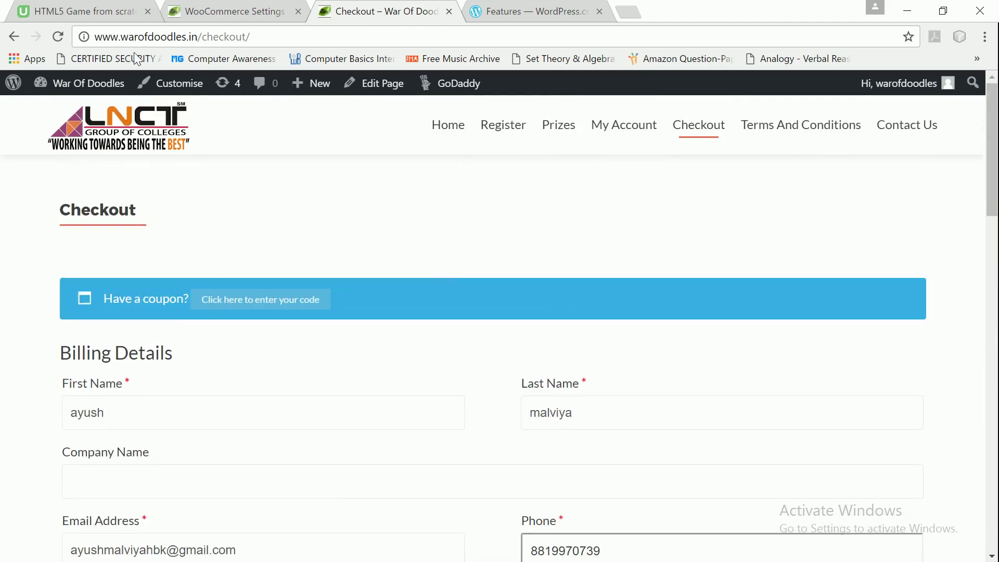
scroll(239, 257, "down", 10)
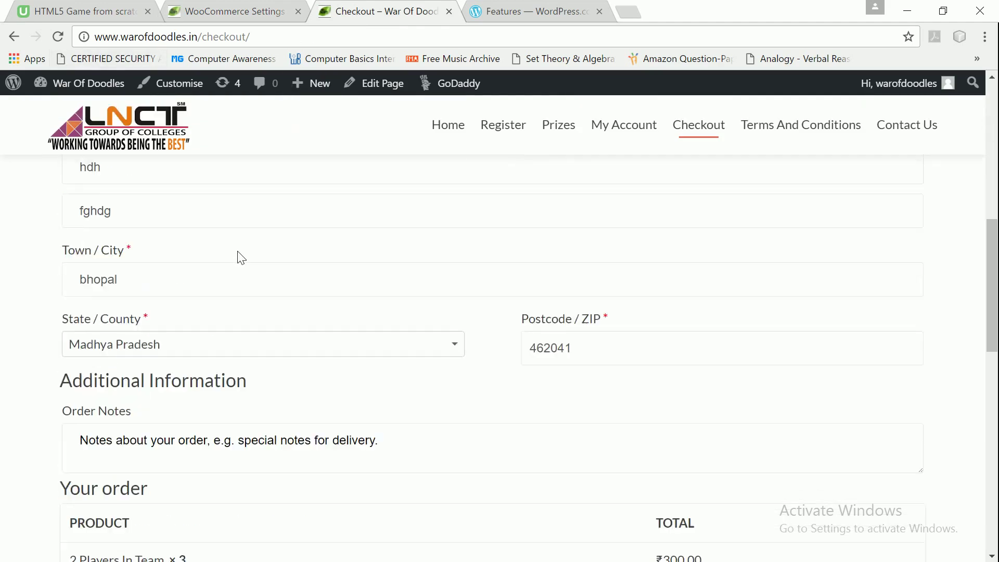
left_click(259, 311)
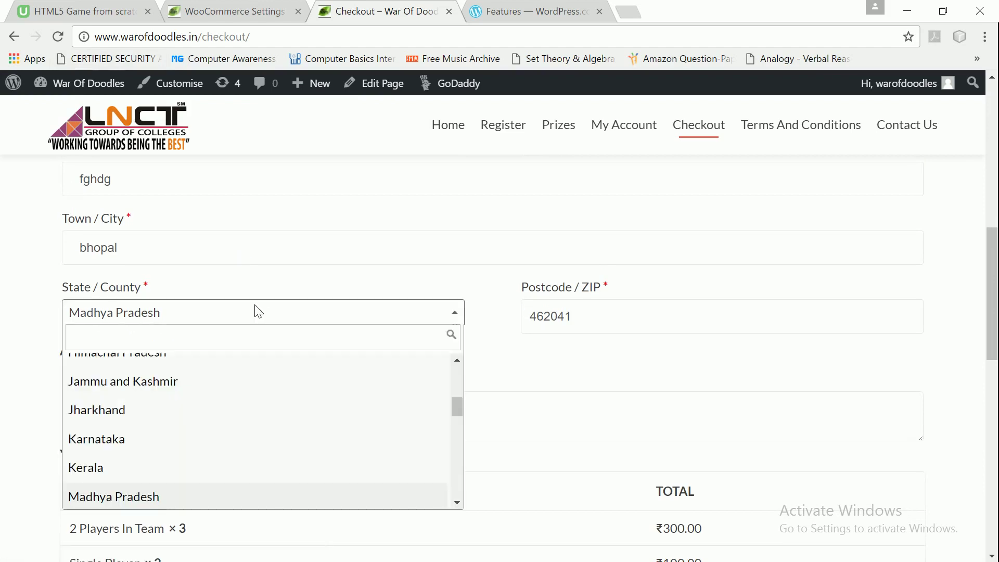
type("utt")
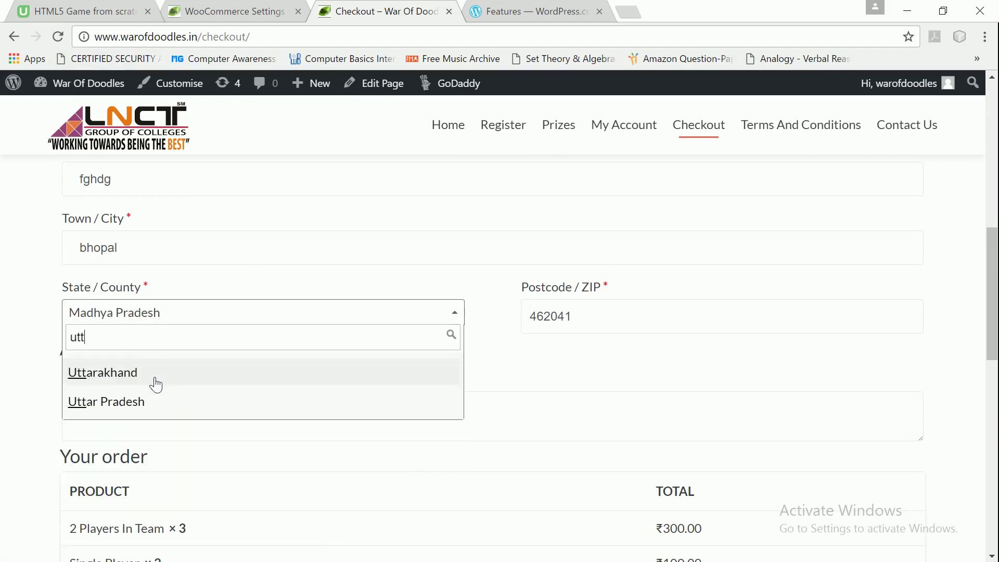
left_click(133, 402)
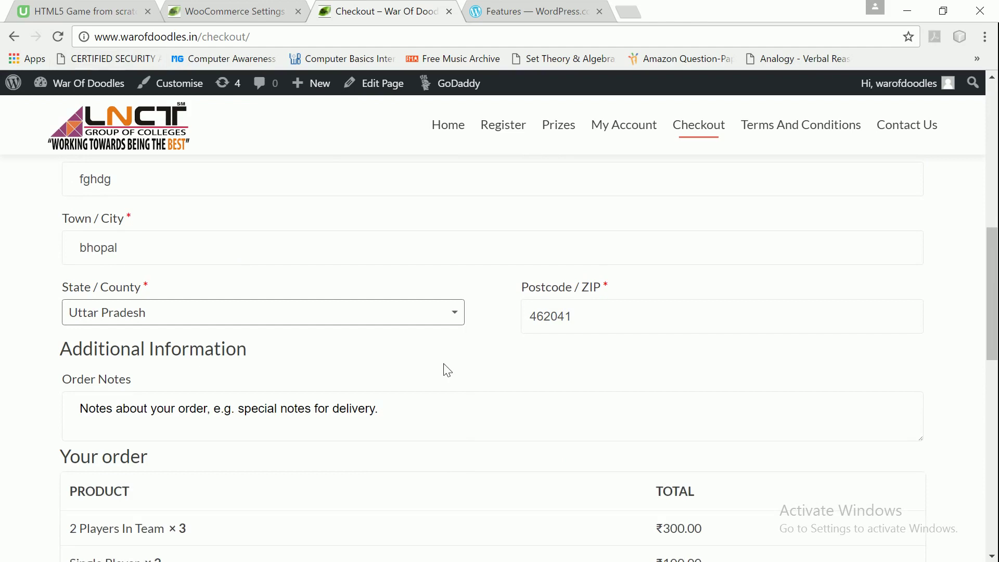
Step: Check the shipping charges, service tax and total in the order summary for the Uttar Pradesh address
scroll(444, 368, "down", 4)
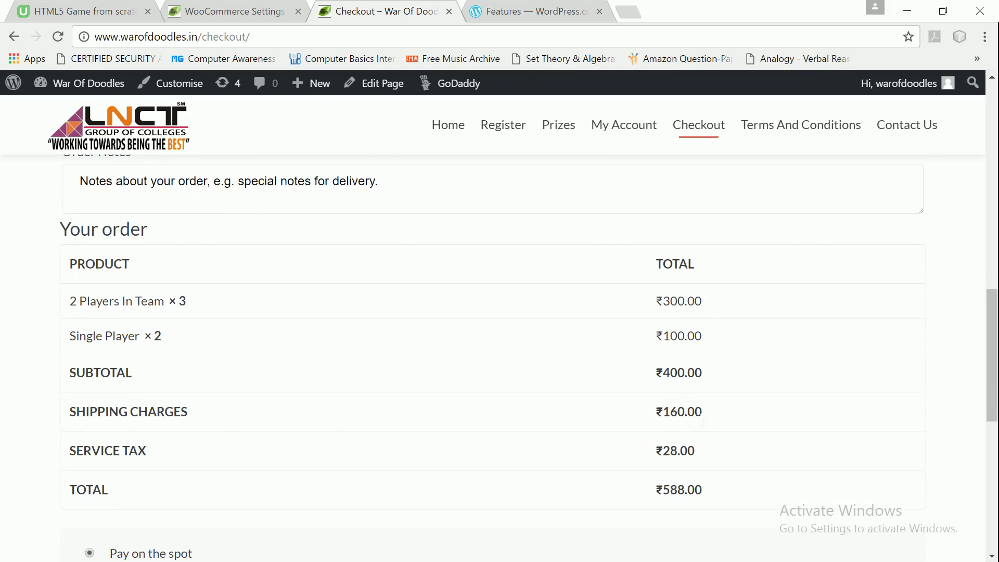
left_click_drag(703, 414, 668, 413)
left_click(624, 419)
scroll(606, 393, "down", 3)
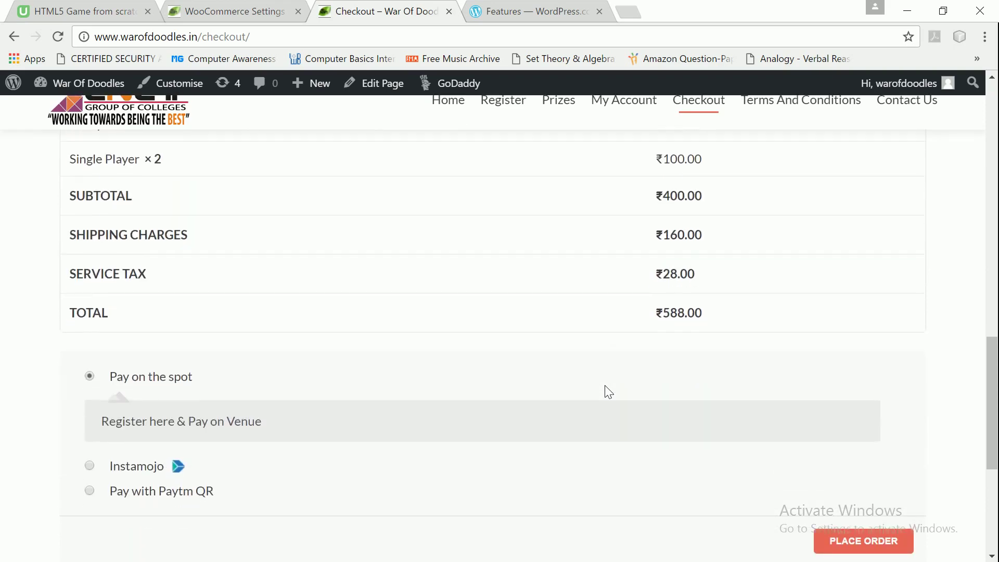
scroll(606, 393, "up", 3)
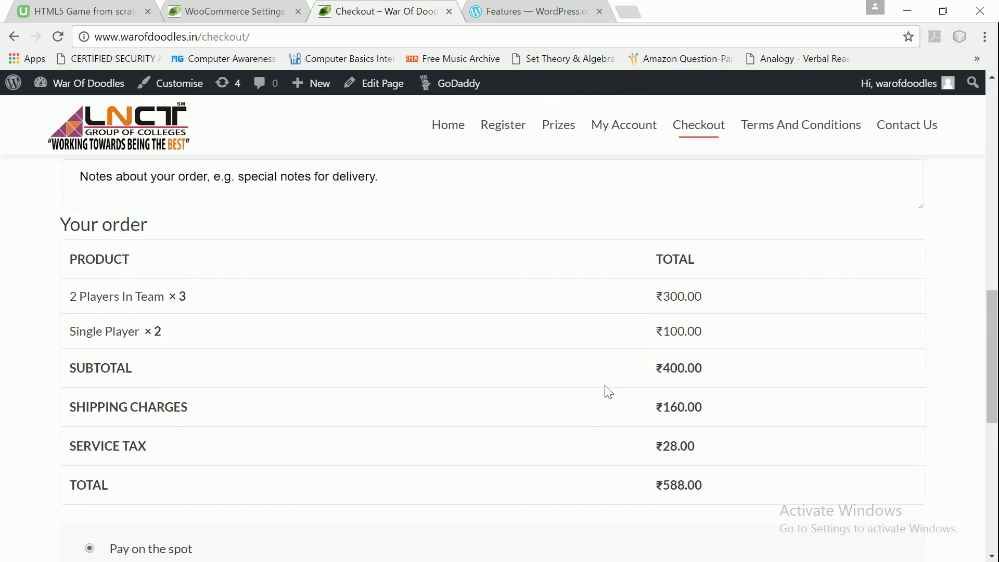